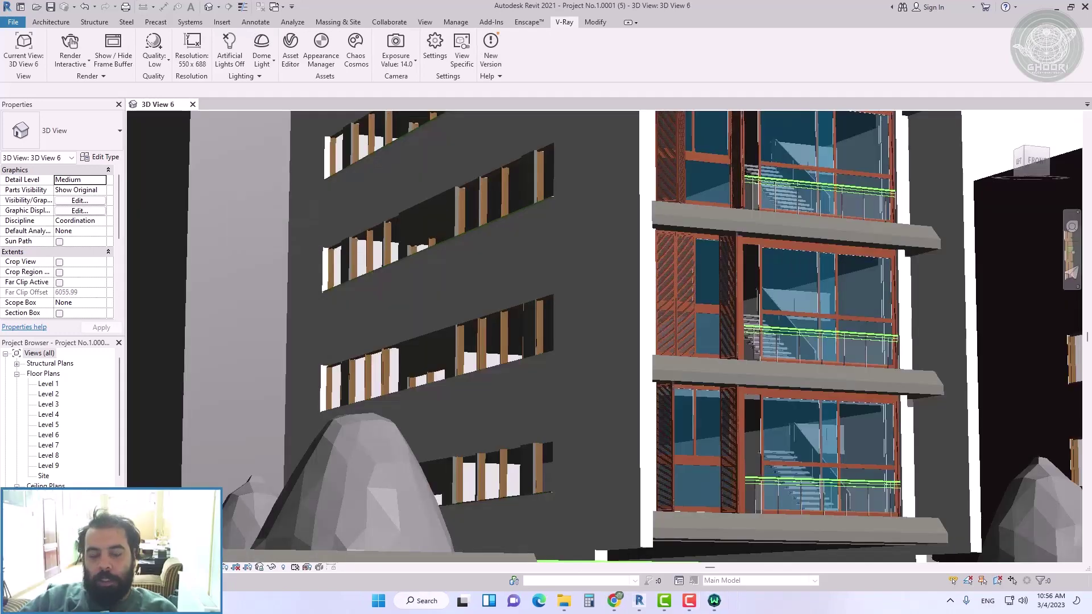
Switch the environment lighting from dome light to V-Ray Sun and open its light settings.
{"action": "left_click", "coordinate": [267, 60]}
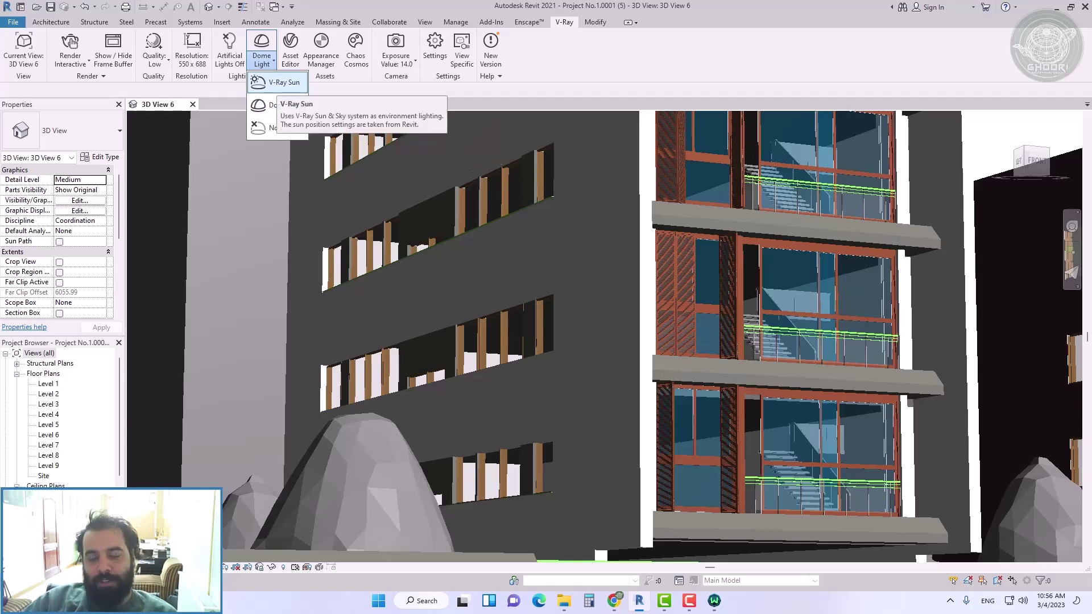
{"action": "left_click", "coordinate": [283, 82]}
{"action": "left_click", "coordinate": [261, 45]}
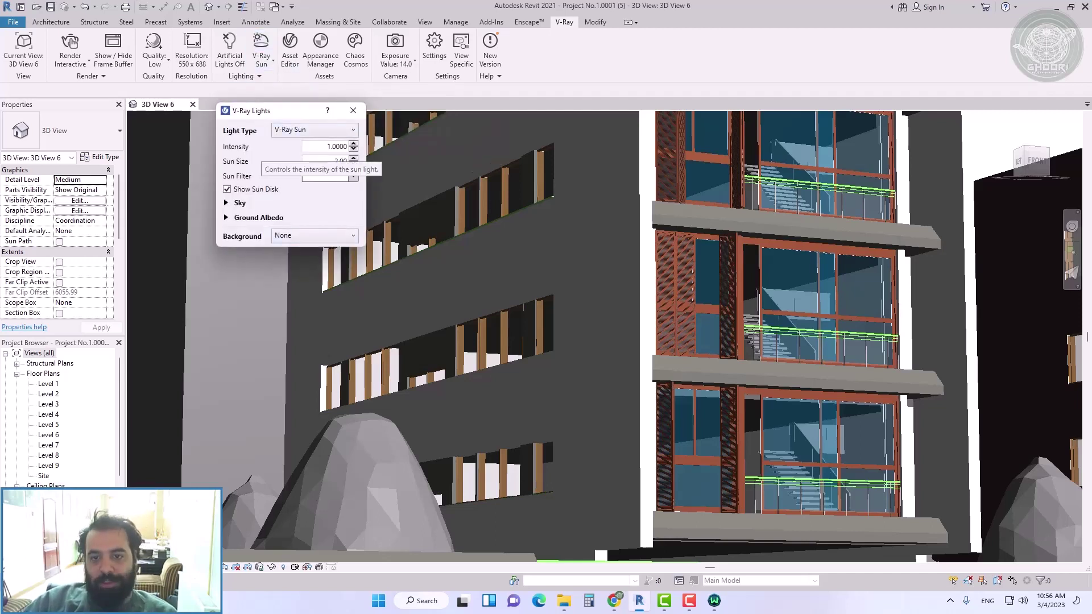
Review the V-Ray Sun's size, Sky and Ground Albedo parameters.
{"action": "double_click", "coordinate": [340, 161]}
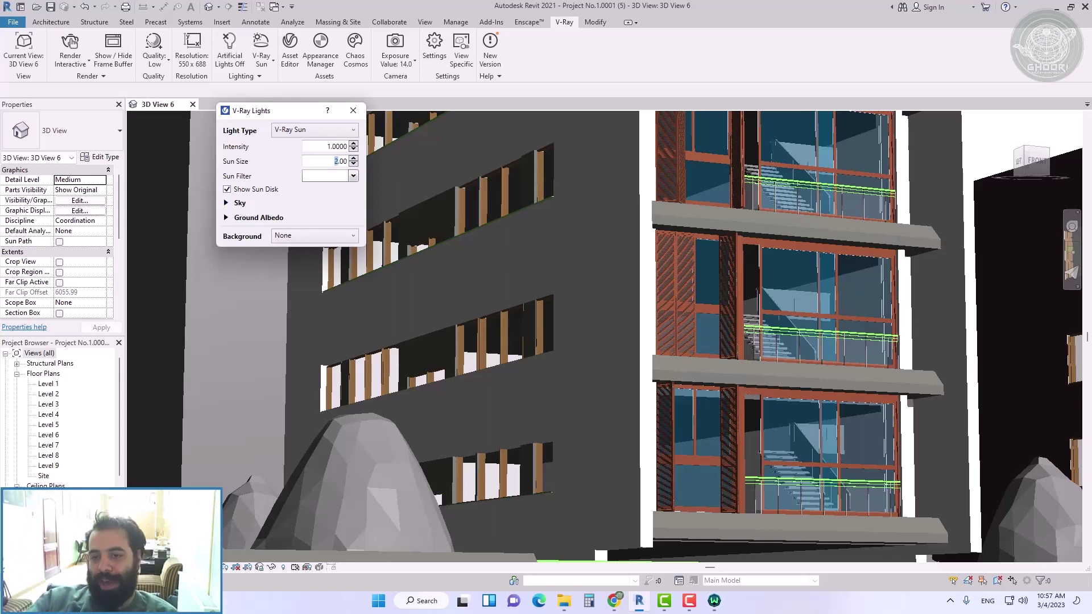
{"action": "left_click", "coordinate": [226, 203]}
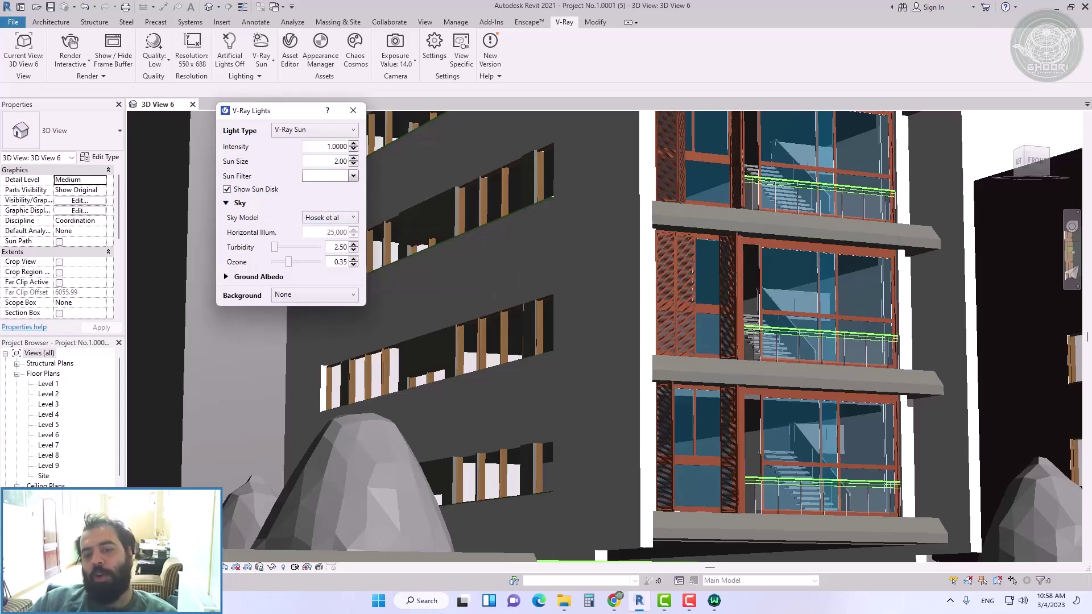
{"action": "left_click", "coordinate": [250, 277]}
{"action": "left_click", "coordinate": [250, 276]}
{"action": "left_click", "coordinate": [239, 203]}
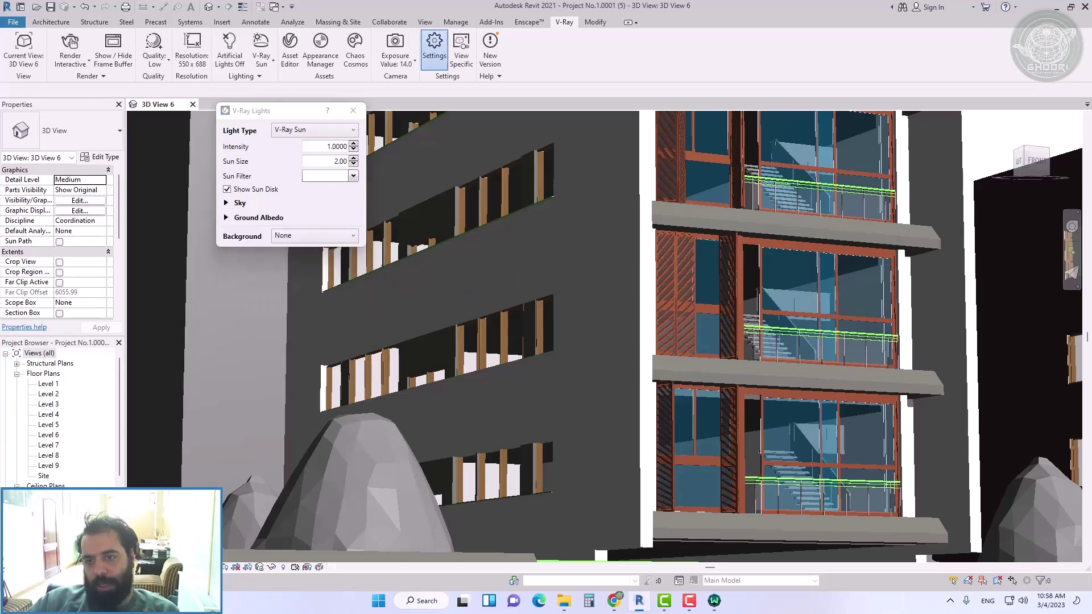
Review the denoiser engines and Light Mix grouping options in the V-Ray settings, closing the settings and lights dialogs when finished.
{"action": "left_click", "coordinate": [434, 45]}
{"action": "left_click", "coordinate": [523, 295]}
{"action": "left_click", "coordinate": [522, 295]}
{"action": "left_click", "coordinate": [522, 423]}
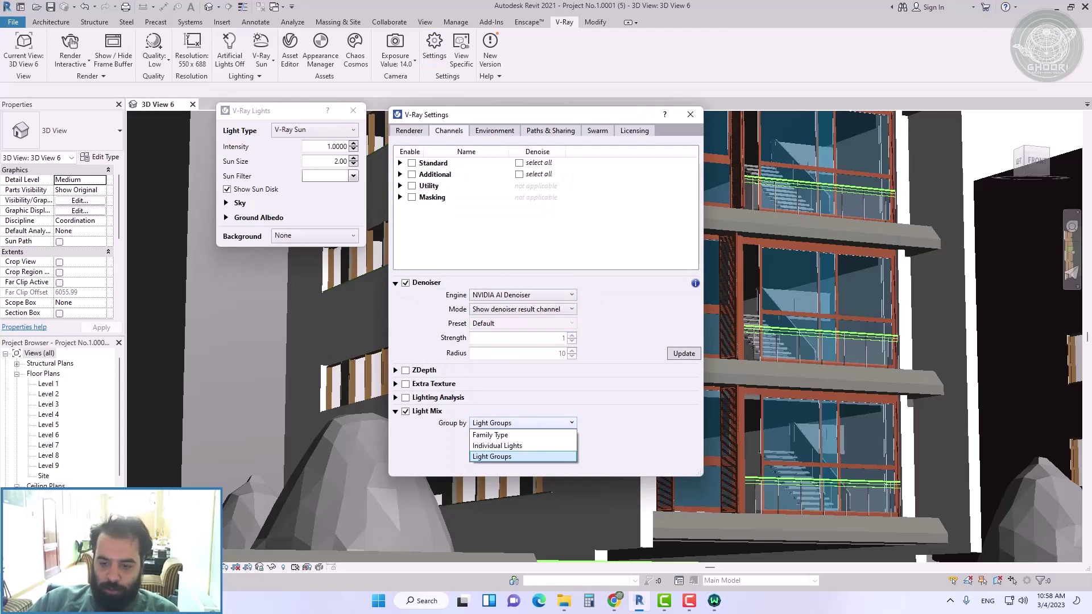
{"action": "left_click", "coordinate": [522, 422]}
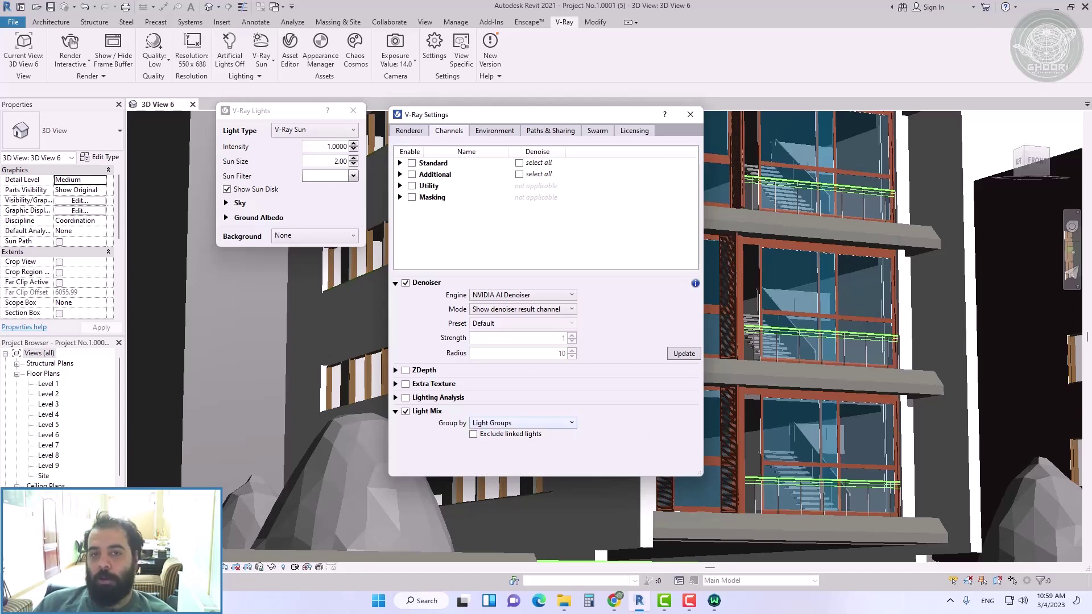
{"action": "left_click", "coordinate": [691, 114]}
{"action": "left_click", "coordinate": [353, 110]}
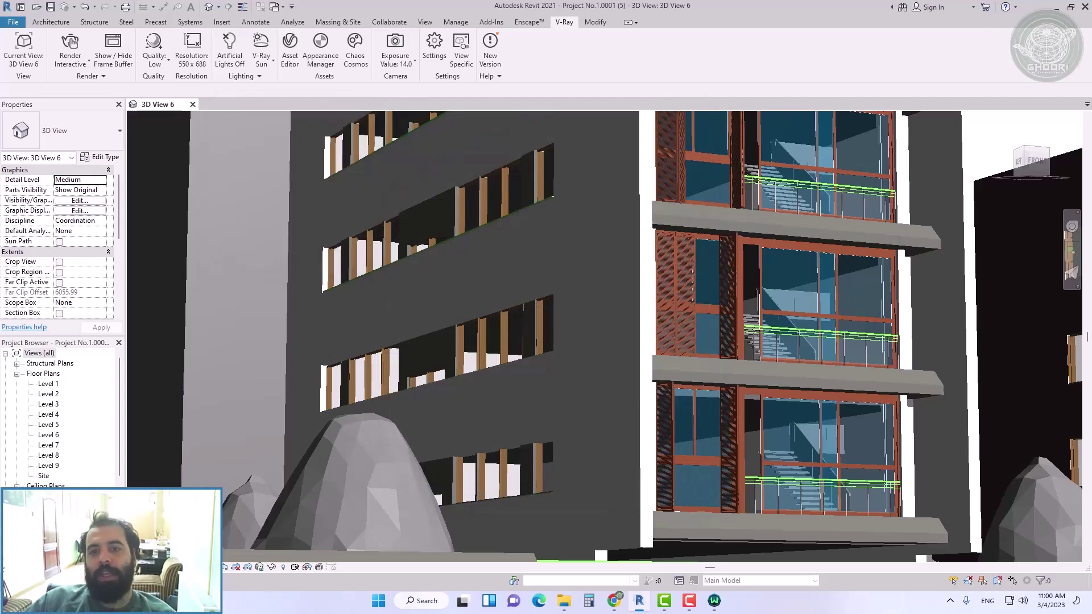
Review the renderer's Interactive Settings and the available render quality presets, and close the V-Ray settings.
{"action": "left_click", "coordinate": [434, 48]}
{"action": "left_click", "coordinate": [432, 210]}
{"action": "left_click", "coordinate": [432, 211]}
{"action": "left_click", "coordinate": [153, 50]}
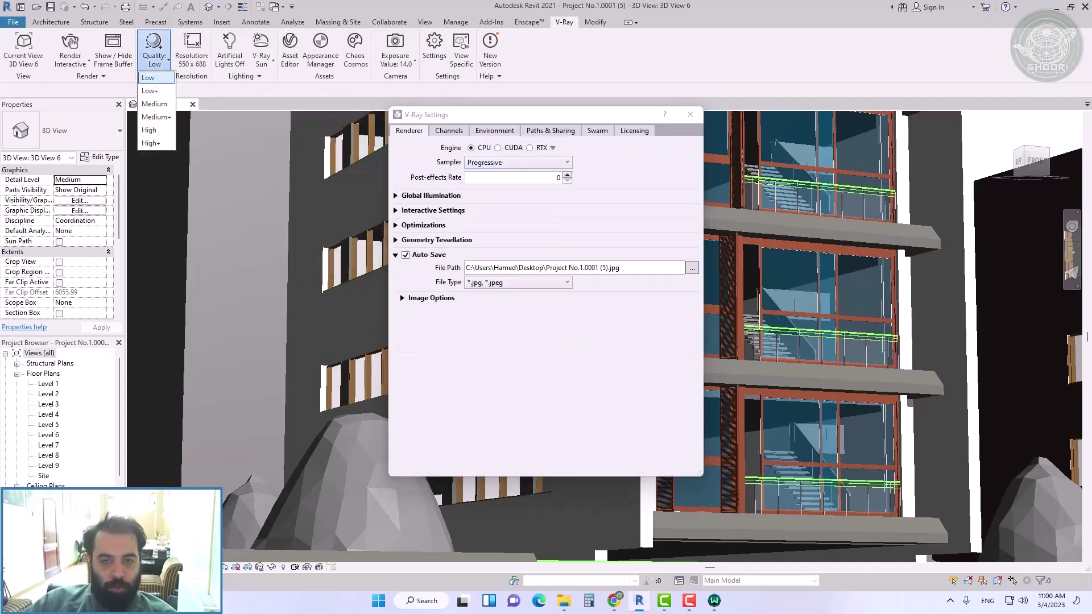
{"action": "left_click", "coordinate": [690, 114]}
Set the render resolution to 640 x 800 pixels with the 4:5 - Portrait aspect ratio.
{"action": "left_click", "coordinate": [192, 48]}
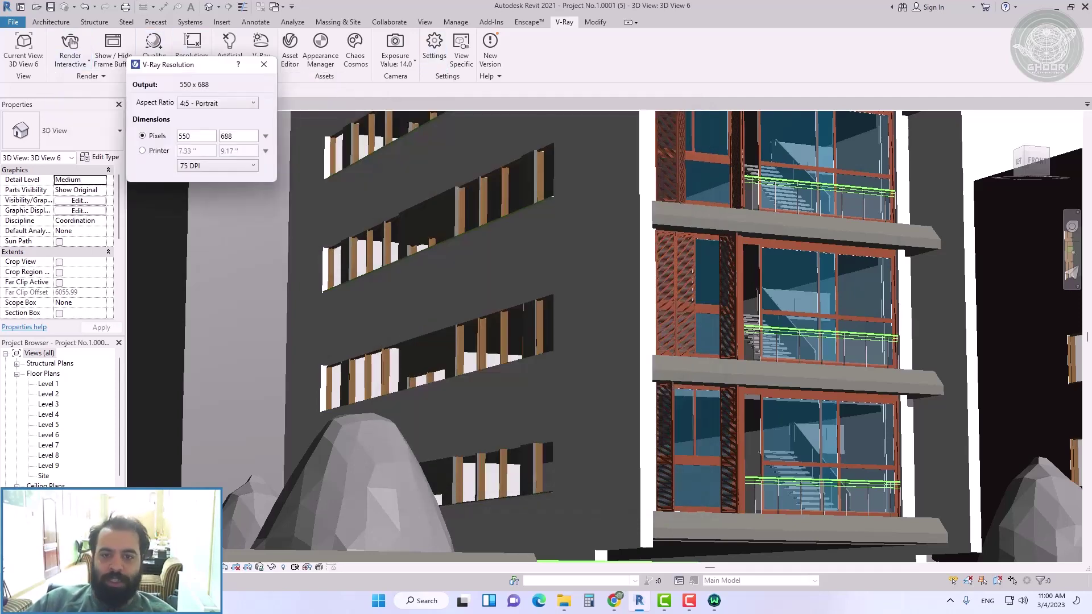
{"action": "left_click", "coordinate": [216, 103]}
{"action": "left_click", "coordinate": [216, 103]}
{"action": "left_click", "coordinate": [217, 103]}
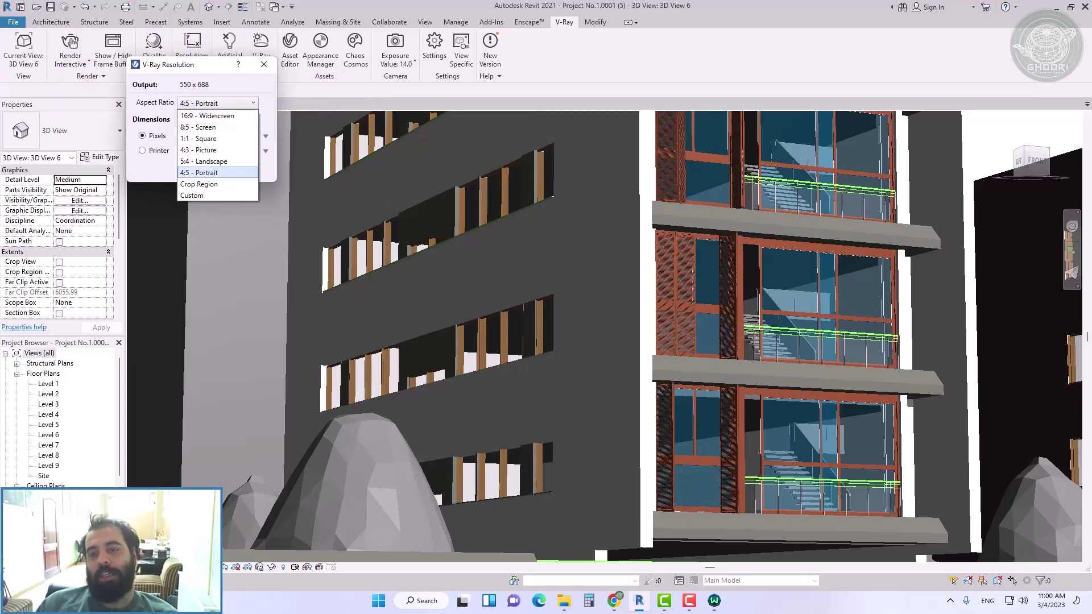
{"action": "left_click", "coordinate": [217, 166]}
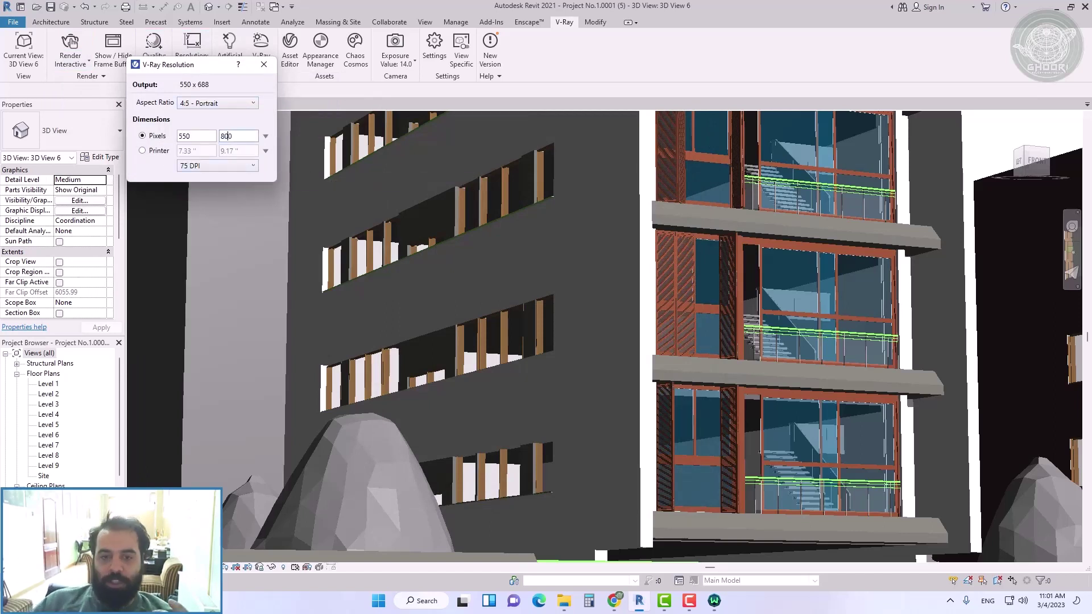
{"action": "left_click", "coordinate": [263, 64]}
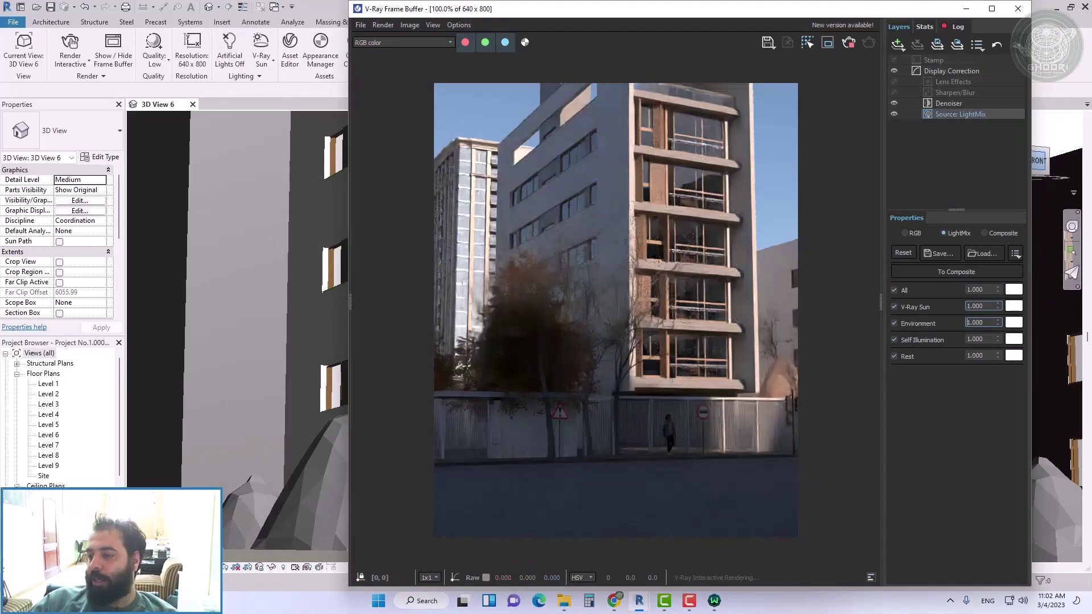
Toggle the V-Ray Sun off and on in the LightMix and set its intensity back to 1.
{"action": "left_click", "coordinate": [894, 306]}
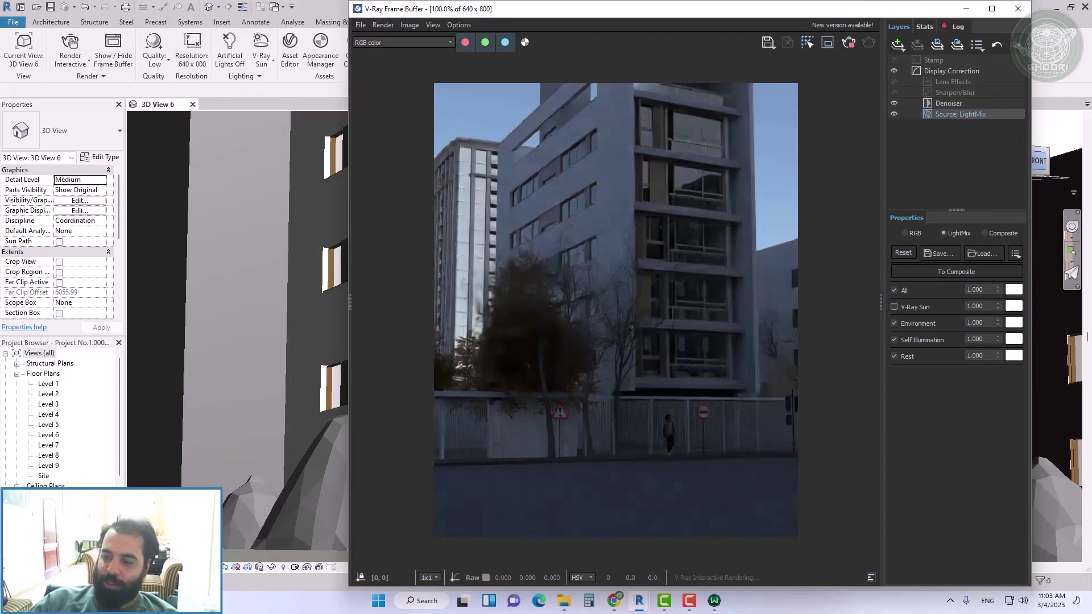
{"action": "left_click", "coordinate": [894, 306]}
{"action": "left_click", "coordinate": [998, 309]}
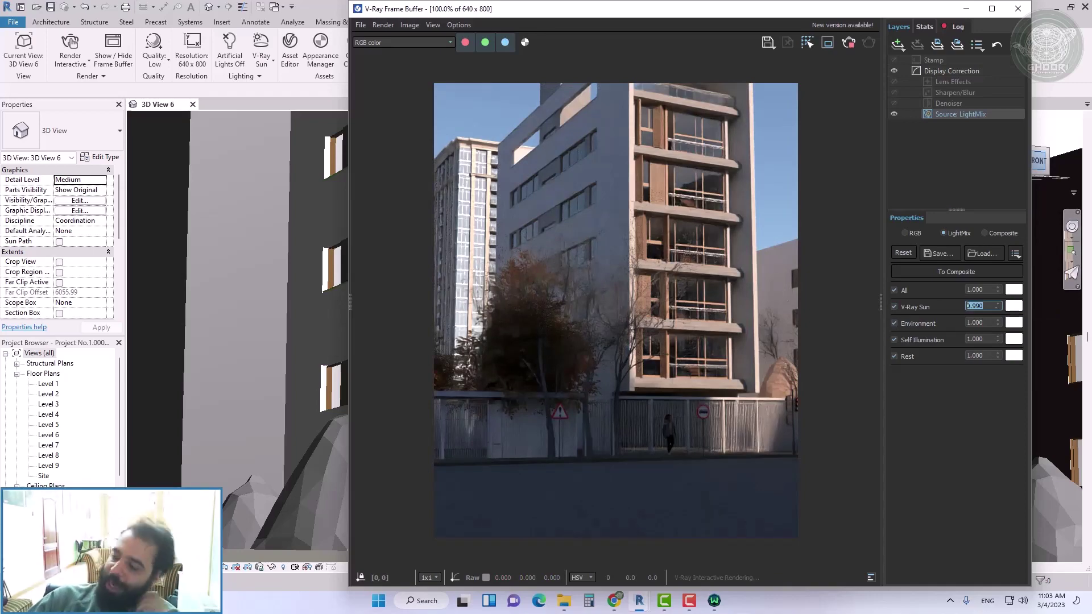
{"action": "type", "text": "1"}
{"action": "key", "text": "Return"}
Select the Denoiser layer and examine the lower floors and fence in the render up close.
{"action": "left_click", "coordinate": [949, 103]}
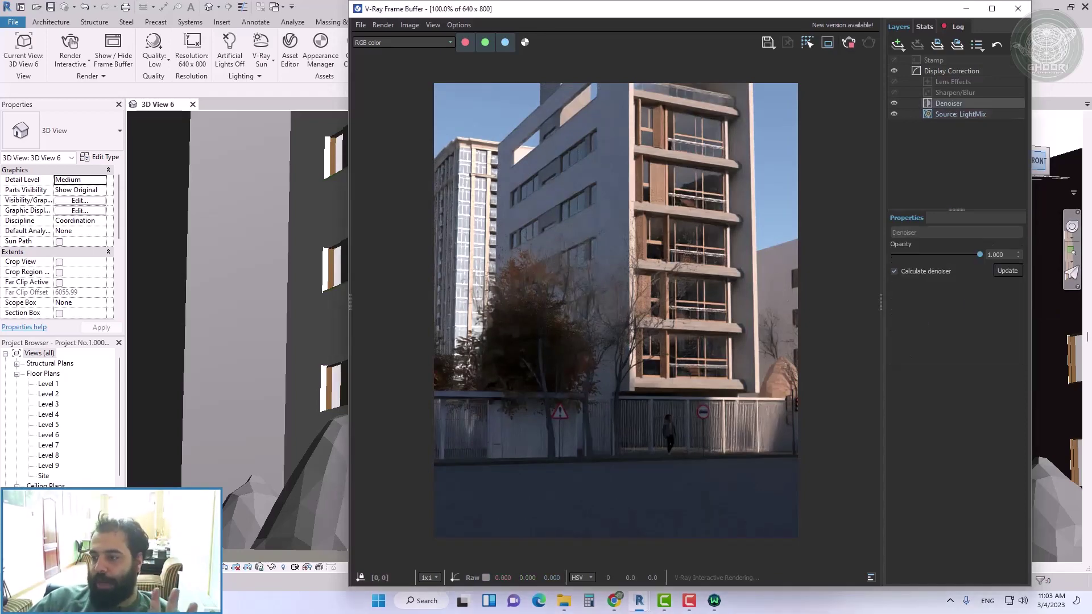
{"action": "scroll", "coordinate": [745, 395], "scroll_direction": "up", "scroll_amount": 1}
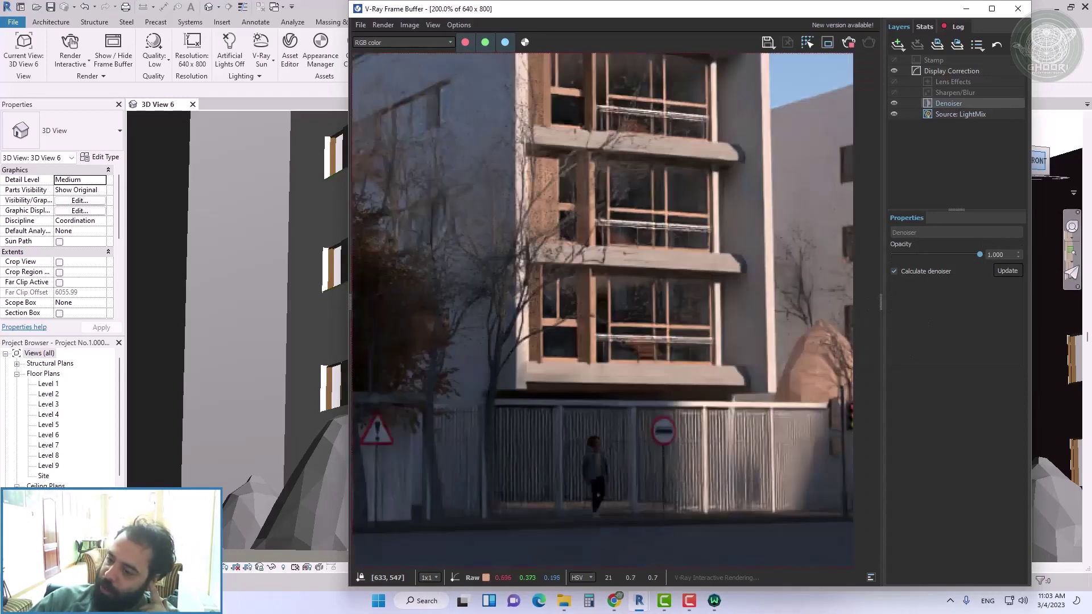
{"action": "scroll", "coordinate": [656, 281], "scroll_direction": "down", "scroll_amount": 1}
Open the V-Ray Sun light settings beside the frame buffer, select the LightMix source layer and inspect the shadows near the fence.
{"action": "left_click", "coordinate": [261, 45]}
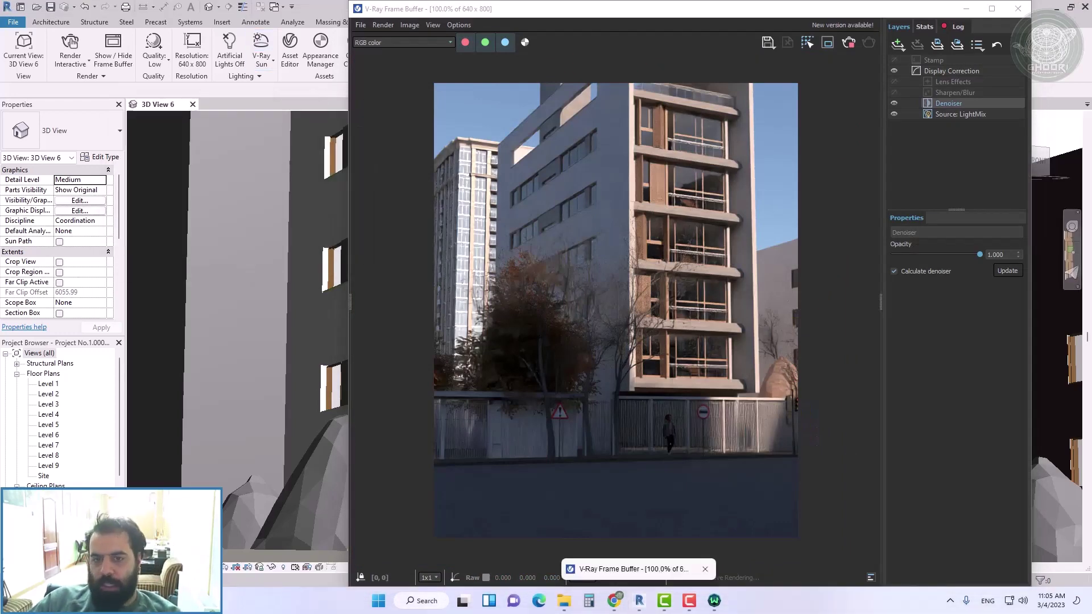
{"action": "left_click", "coordinate": [639, 601]}
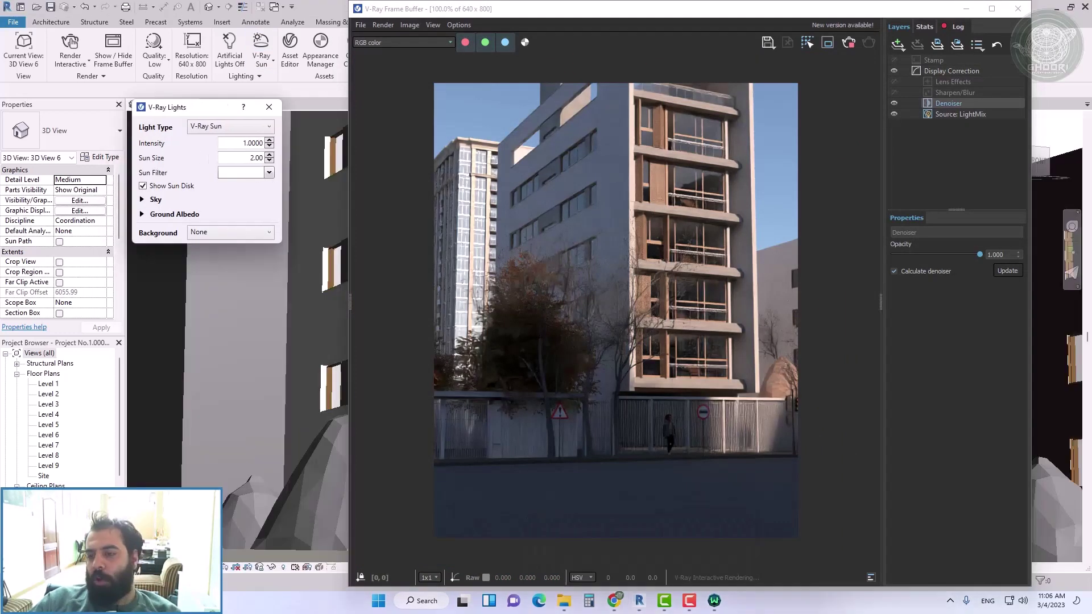
{"action": "left_click", "coordinate": [960, 114]}
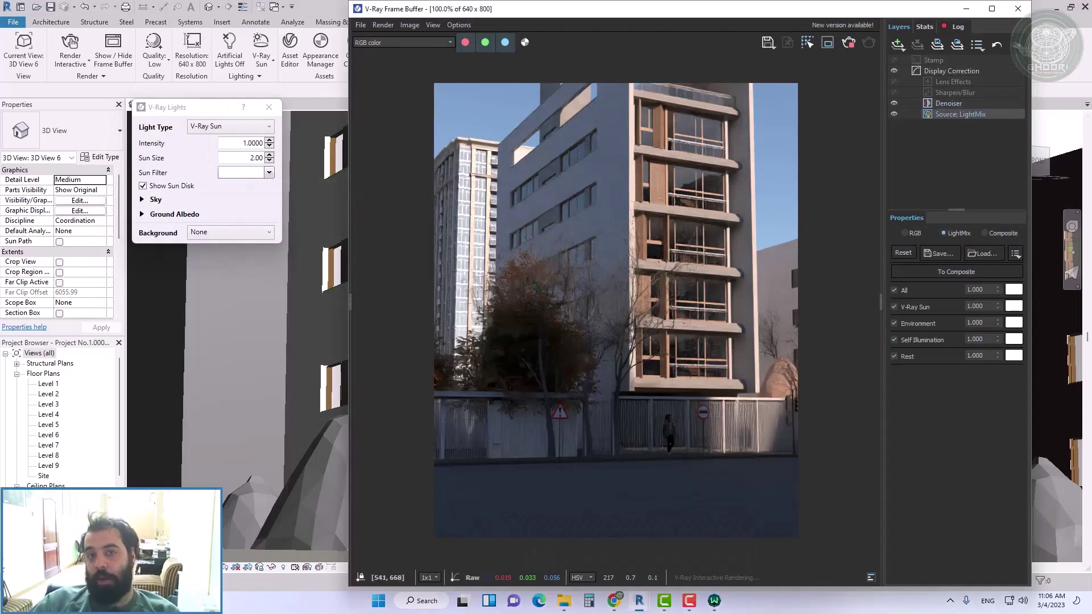
{"action": "scroll", "coordinate": [741, 463], "scroll_direction": "up", "scroll_amount": 1}
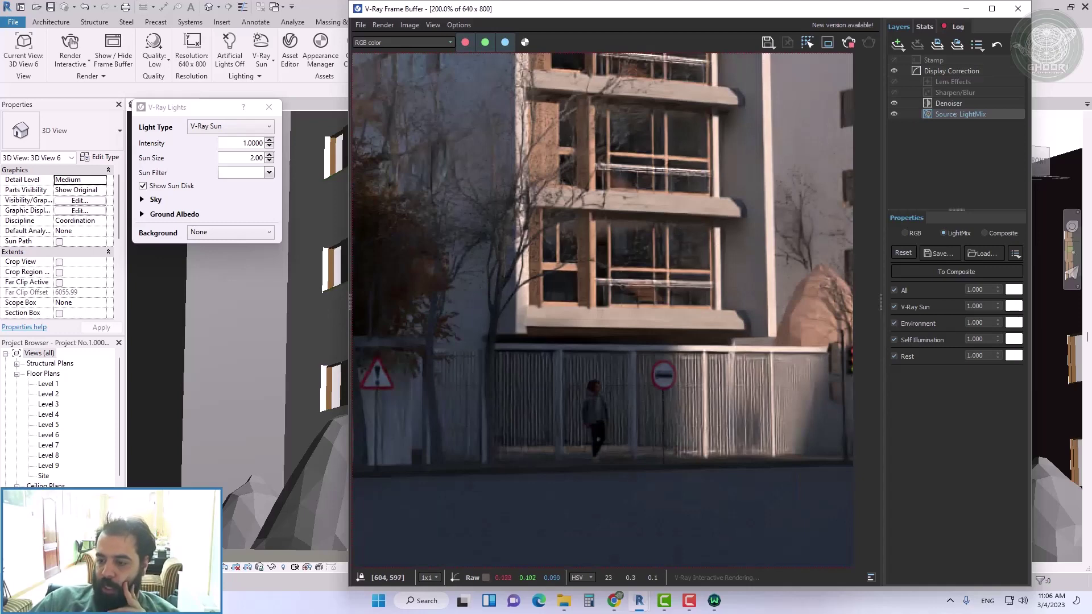
{"action": "scroll", "coordinate": [783, 483], "scroll_direction": "down", "scroll_amount": 1}
Set the V-Ray Sun size to 0.1.
{"action": "double_click", "coordinate": [255, 157]}
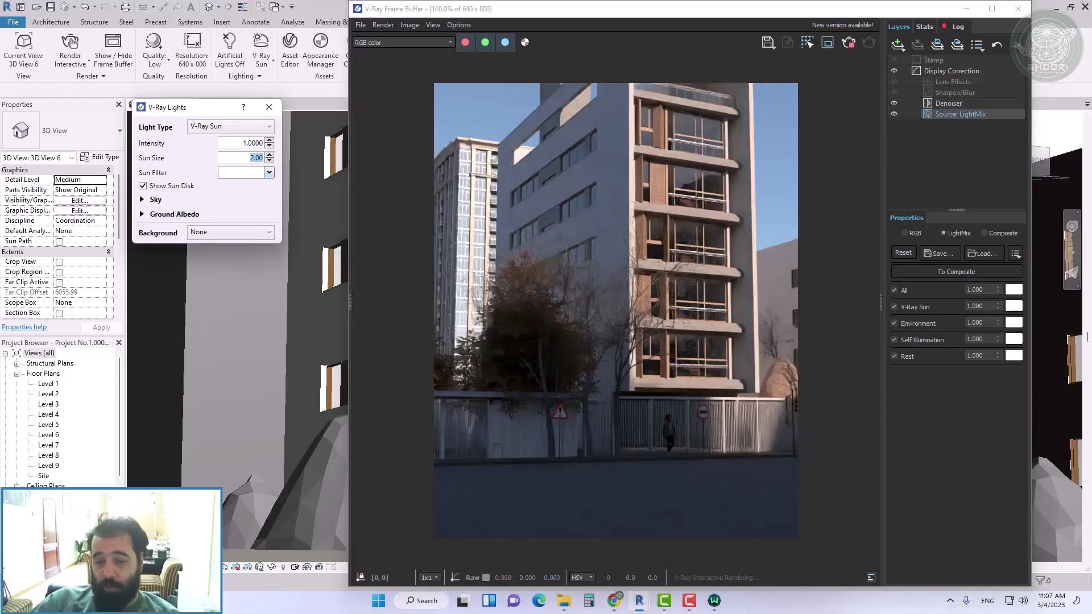
{"action": "type", "text": "0.1"}
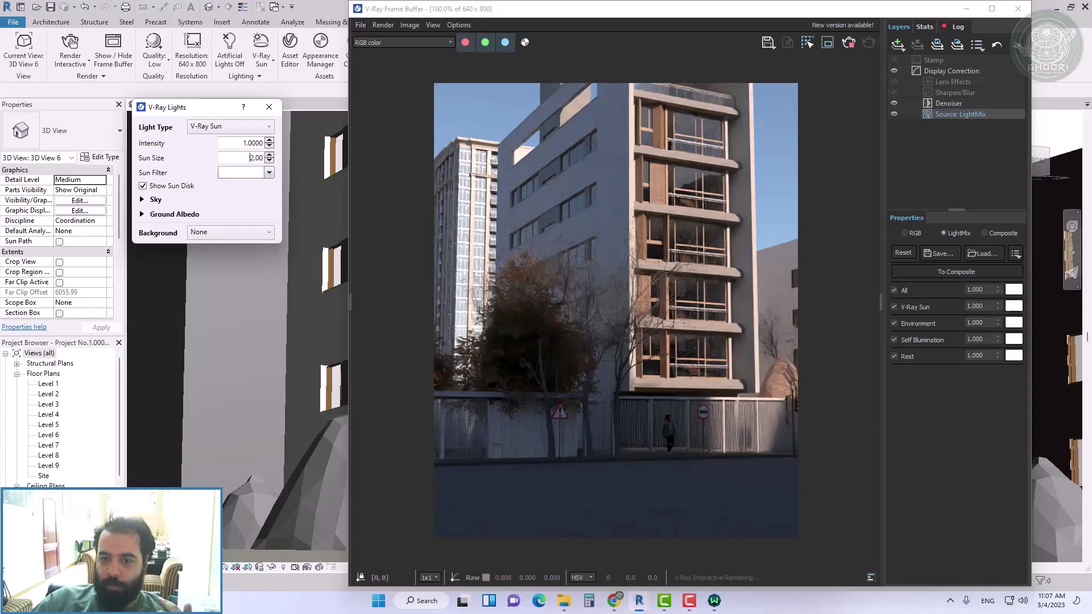
{"action": "key", "text": "Return"}
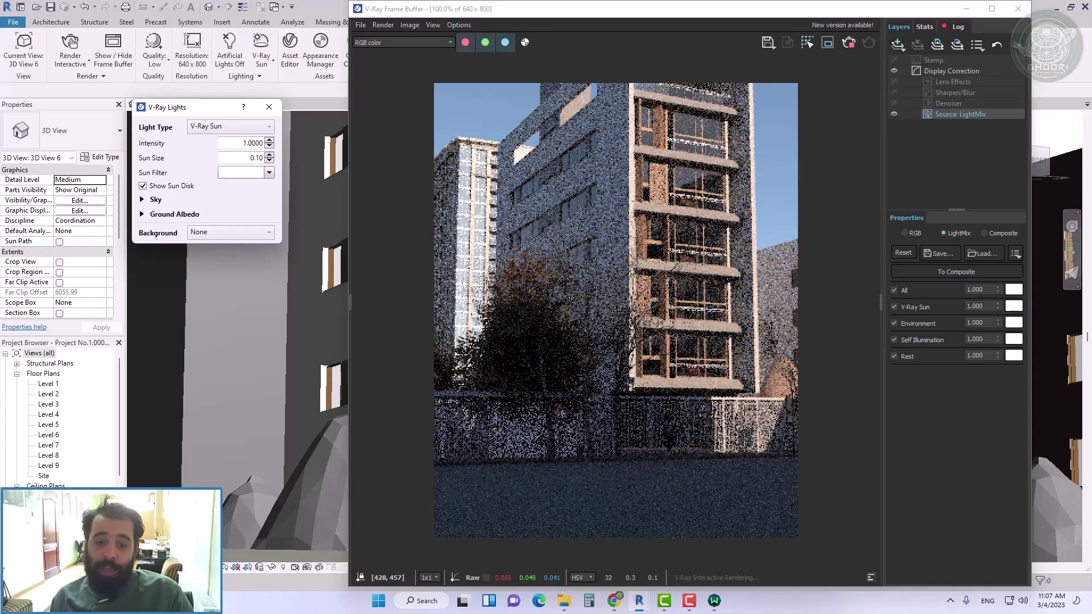
Examine the shadow edges on the fence and facade, toggling the Denoiser layer to compare.
{"action": "scroll", "coordinate": [742, 448], "scroll_direction": "up", "scroll_amount": 1}
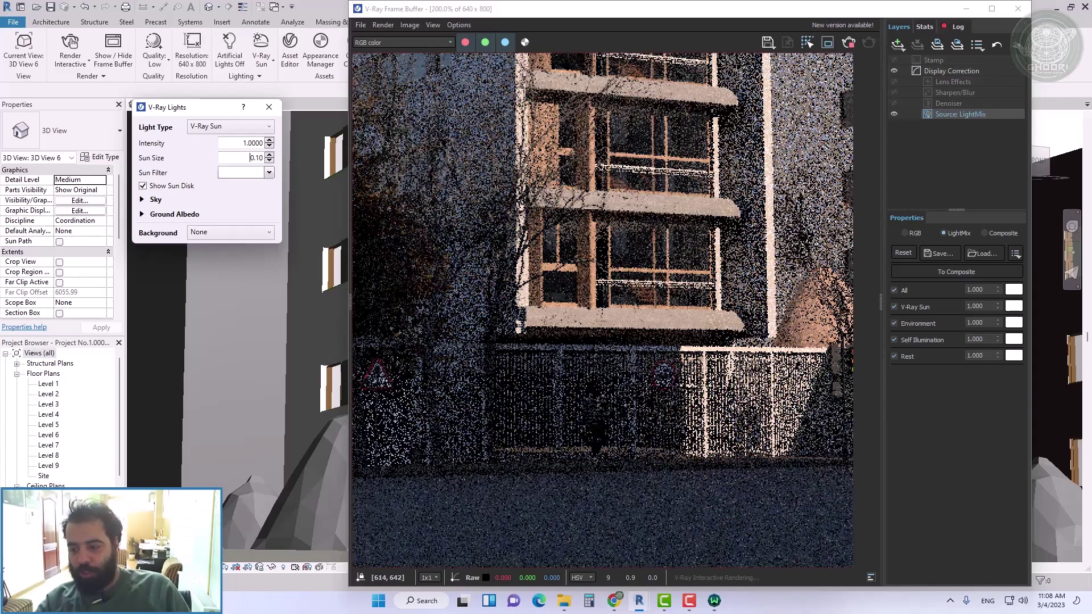
{"action": "left_click", "coordinate": [894, 103]}
{"action": "left_click", "coordinate": [894, 103]}
{"action": "middle_click_drag", "start_coordinate": [808, 319], "coordinate": [807, 326]}
{"action": "left_click", "coordinate": [894, 103]}
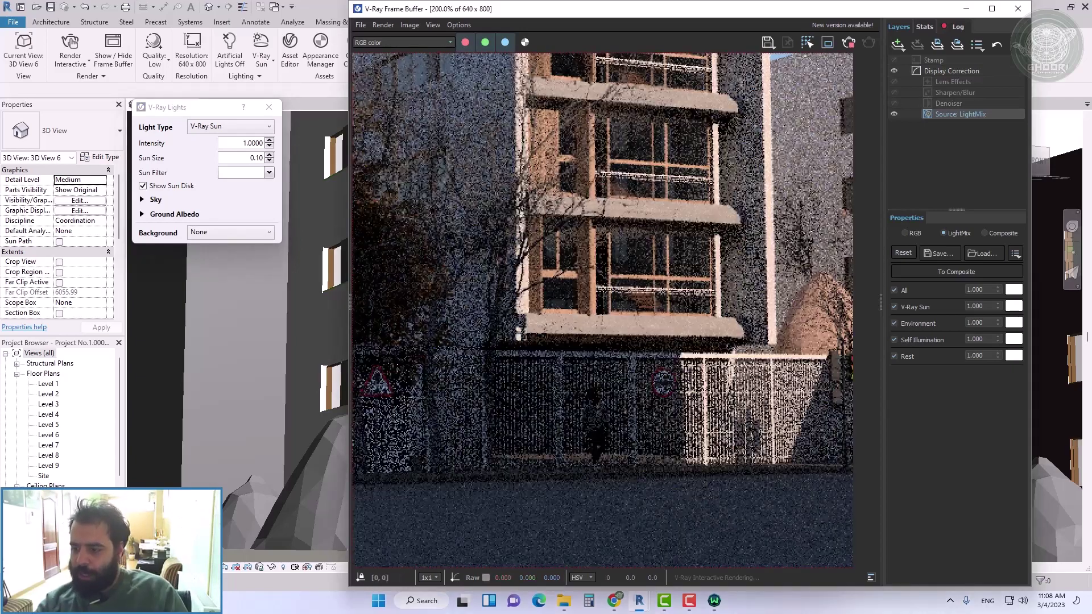
{"action": "left_click", "coordinate": [894, 103]}
{"action": "left_click", "coordinate": [948, 103]}
{"action": "left_click", "coordinate": [894, 103]}
{"action": "scroll", "coordinate": [616, 310], "scroll_direction": "down", "scroll_amount": 1}
Set the V-Ray Sun size to 20 and inspect the shadows in the updated render.
{"action": "left_click_drag", "start_coordinate": [263, 158], "coordinate": [247, 157]}
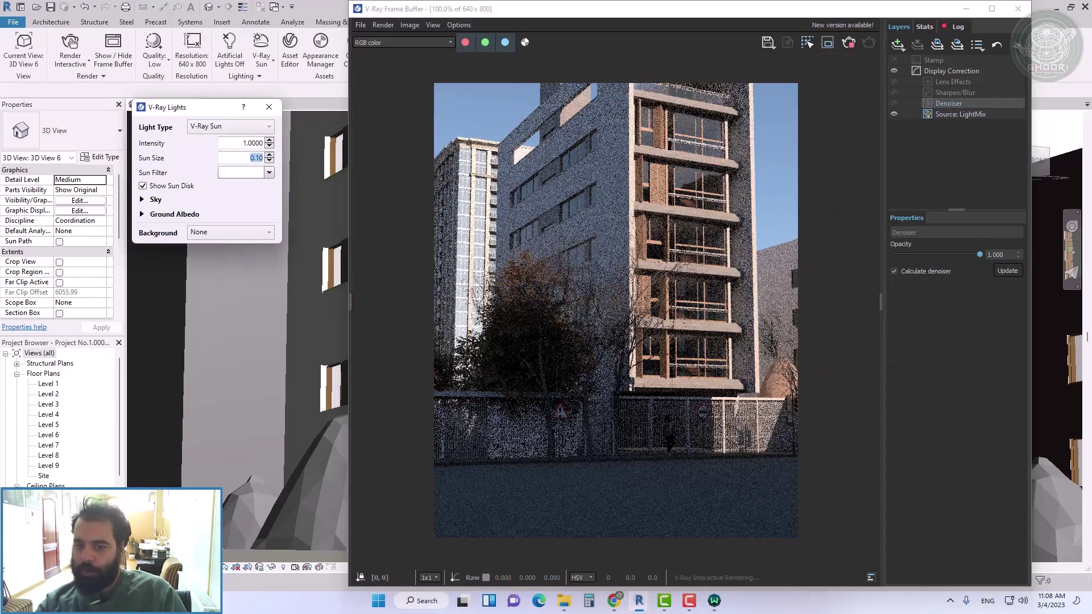
{"action": "type", "text": "20"}
{"action": "key", "text": "Return"}
{"action": "scroll", "coordinate": [739, 440], "scroll_direction": "up", "scroll_amount": 1}
{"action": "scroll", "coordinate": [653, 289], "scroll_direction": "down", "scroll_amount": 1}
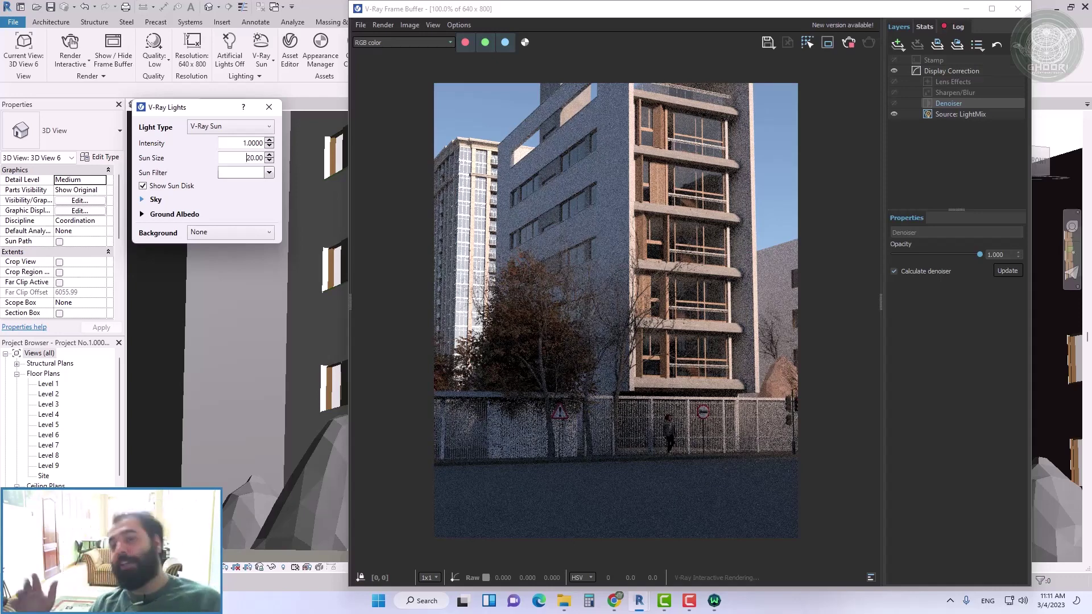
Expand the Sky settings and set the turbidity to 5.
{"action": "left_click", "coordinate": [148, 199]}
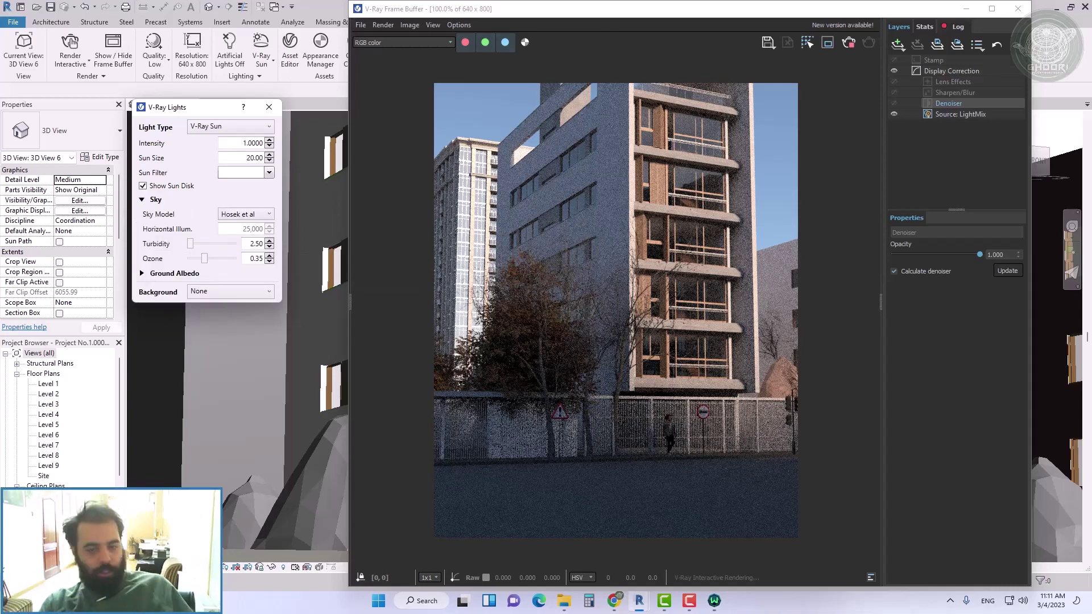
{"action": "type", "text": "5"}
{"action": "key", "text": "Return"}
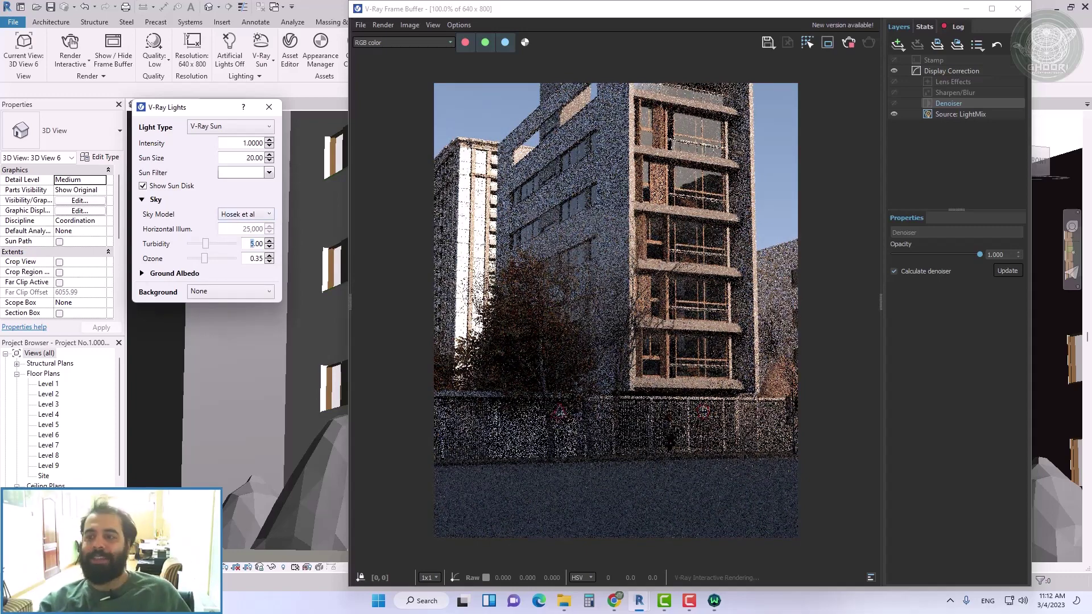
Expand the Ground Albedo settings and examine the render with the Denoiser layer toggled.
{"action": "left_click", "coordinate": [147, 273]}
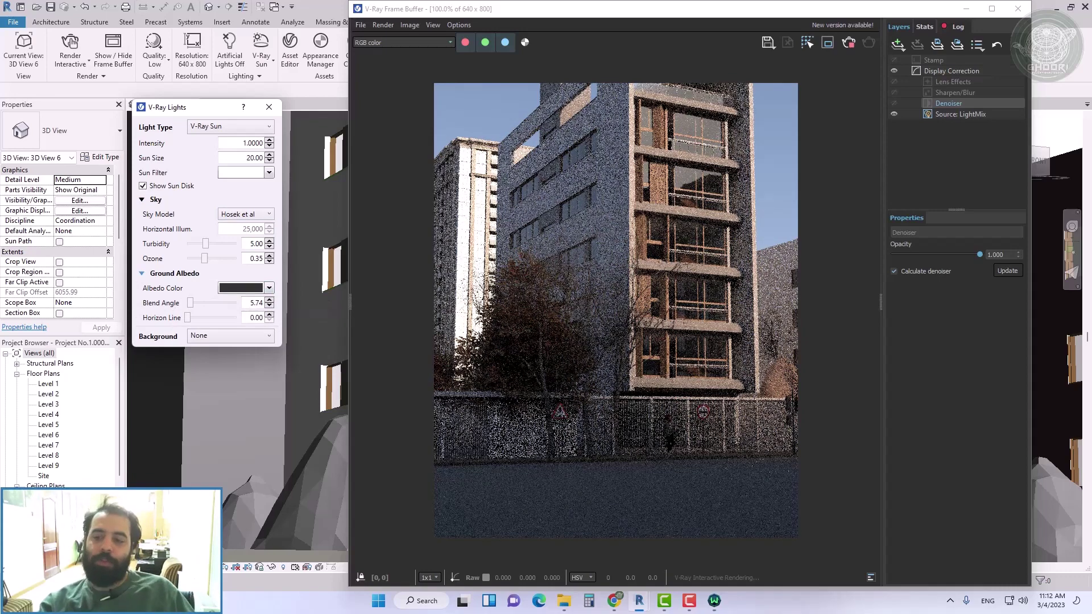
{"action": "left_click", "coordinate": [894, 103]}
{"action": "left_click", "coordinate": [893, 102]}
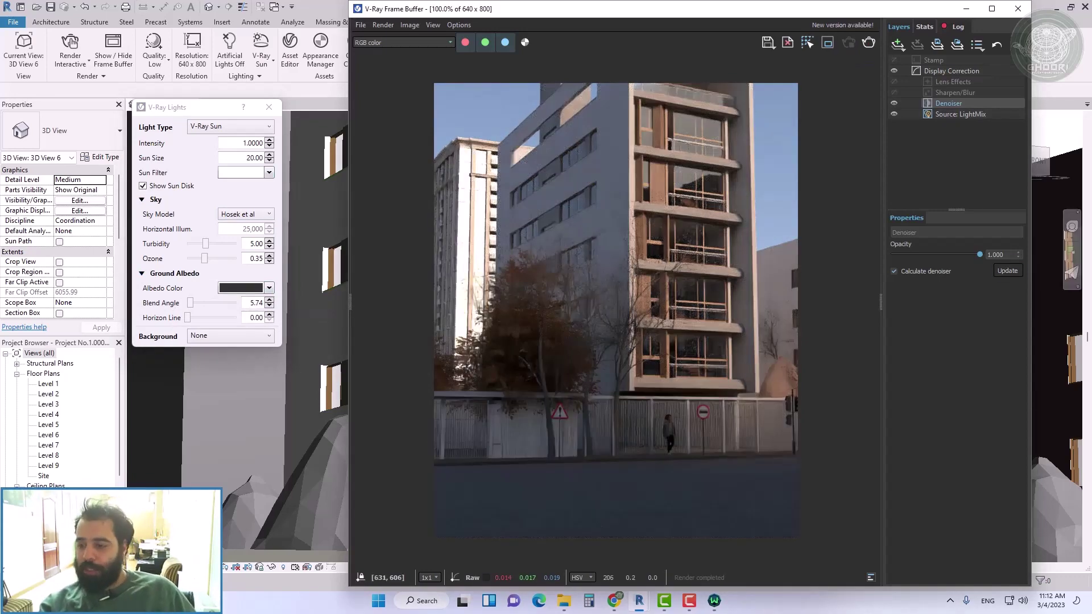
{"action": "scroll", "coordinate": [742, 402], "scroll_direction": "up", "scroll_amount": 1}
Set the sky turbidity to 2.5 and the sun size to 0.1, and restart the interactive render.
{"action": "double_click", "coordinate": [254, 244]}
{"action": "type", "text": "2.5"}
{"action": "double_click", "coordinate": [254, 157]}
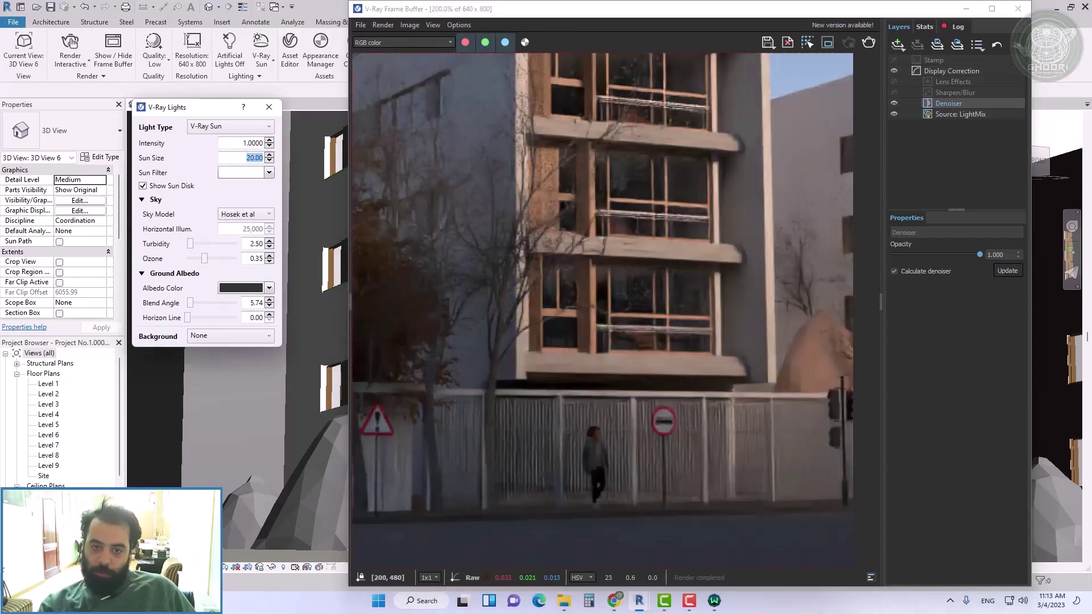
{"action": "type", "text": "0.1"}
{"action": "key", "text": "Return"}
{"action": "left_click", "coordinate": [70, 48]}
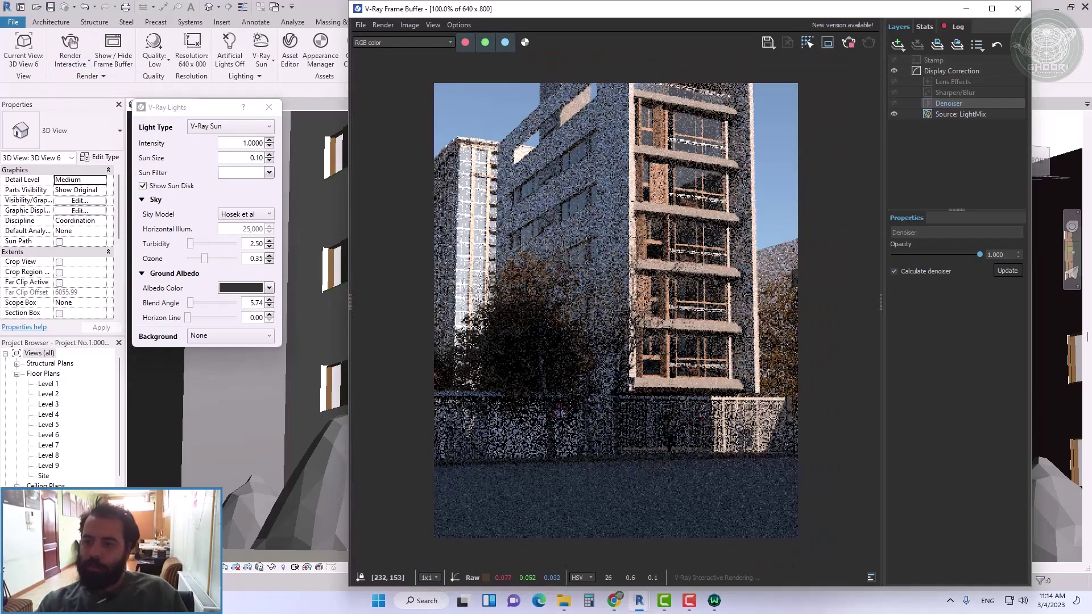
Close the V-Ray Lights and Sun Settings dialogs and start an interactive render of the 3D view.
{"action": "double_click", "coordinate": [256, 158]}
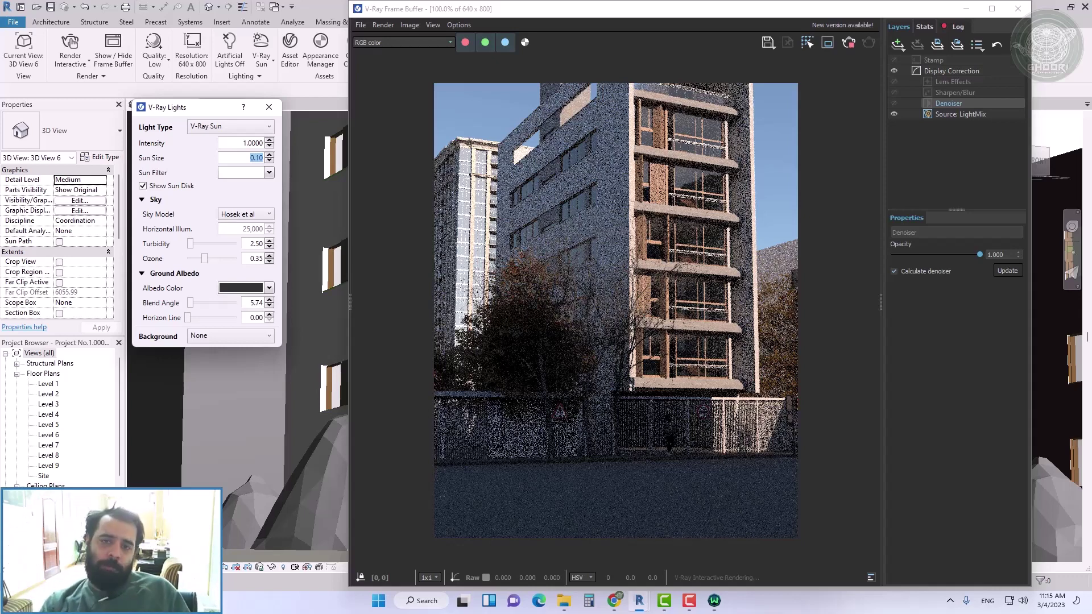
{"action": "key", "text": "Escape"}
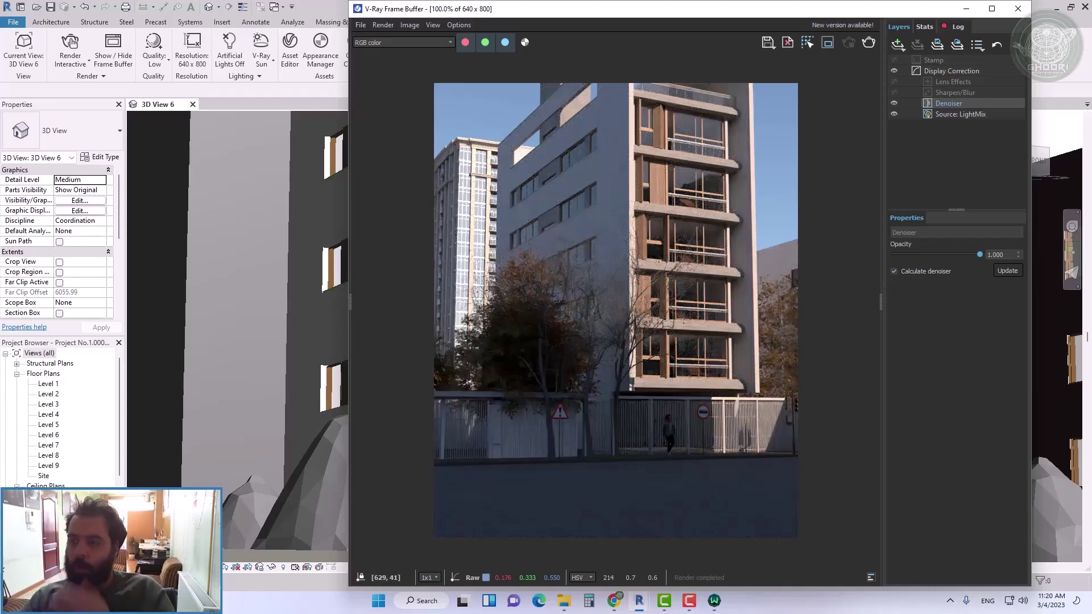
{"action": "key", "text": "Escape"}
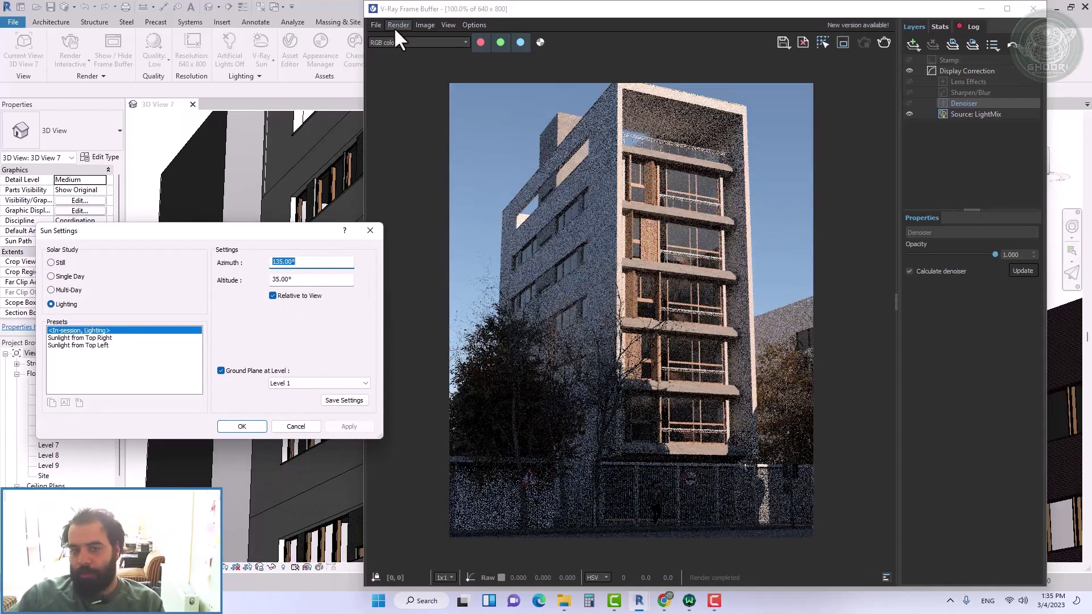
{"action": "key", "text": "Escape"}
{"action": "left_click", "coordinate": [74, 61]}
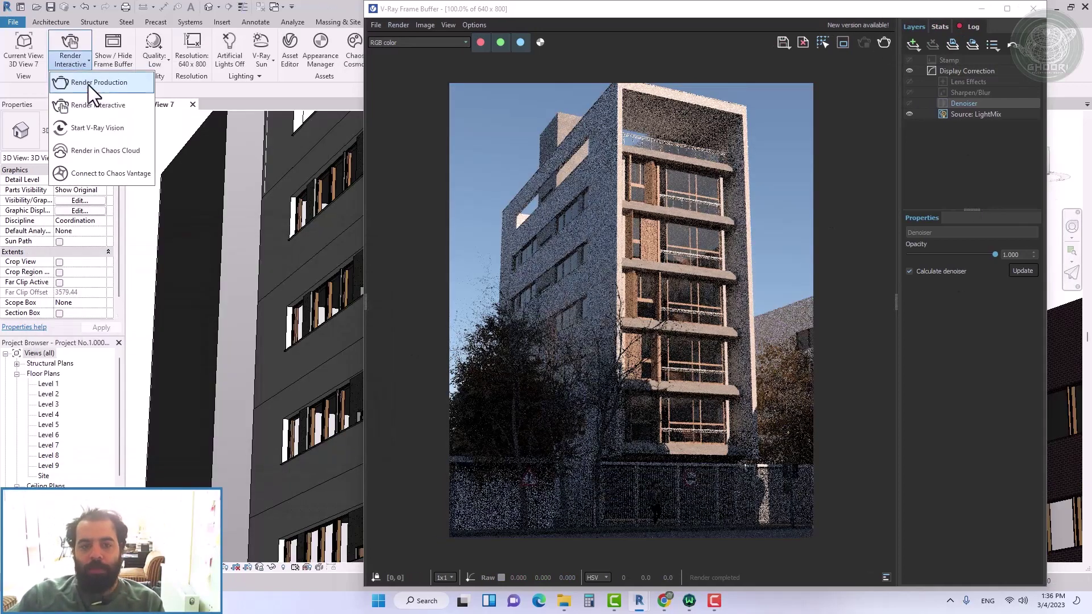
{"action": "left_click", "coordinate": [118, 110]}
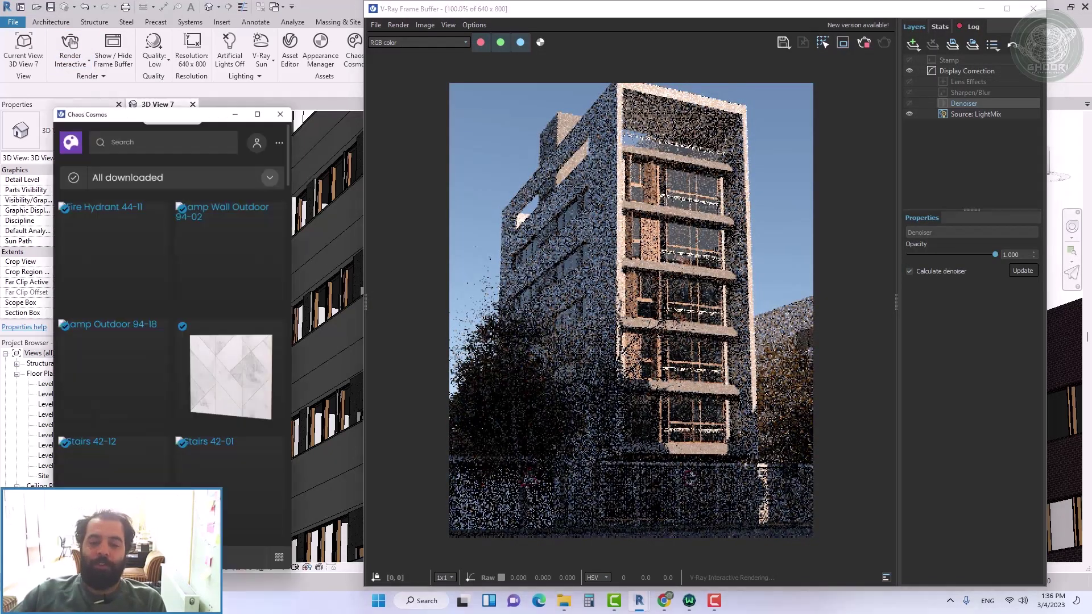
Open the view's Sun Settings and set the lighting azimuth to 80° and the altitude to 15°.
{"action": "left_click", "coordinate": [201, 567]}
{"action": "left_click", "coordinate": [220, 524]}
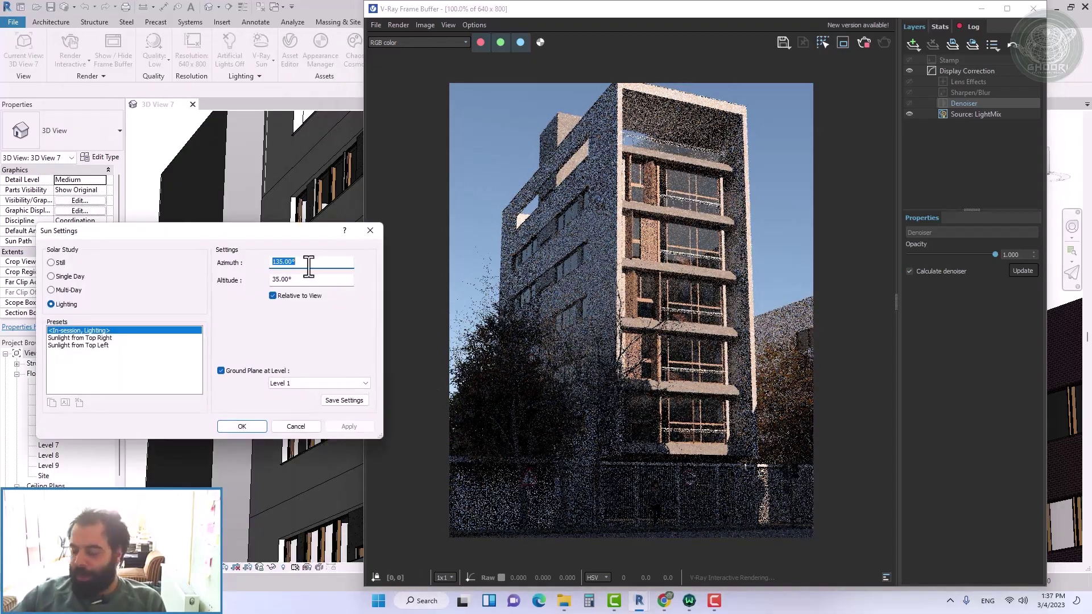
{"action": "type", "text": "80"}
{"action": "left_click", "coordinate": [349, 426]}
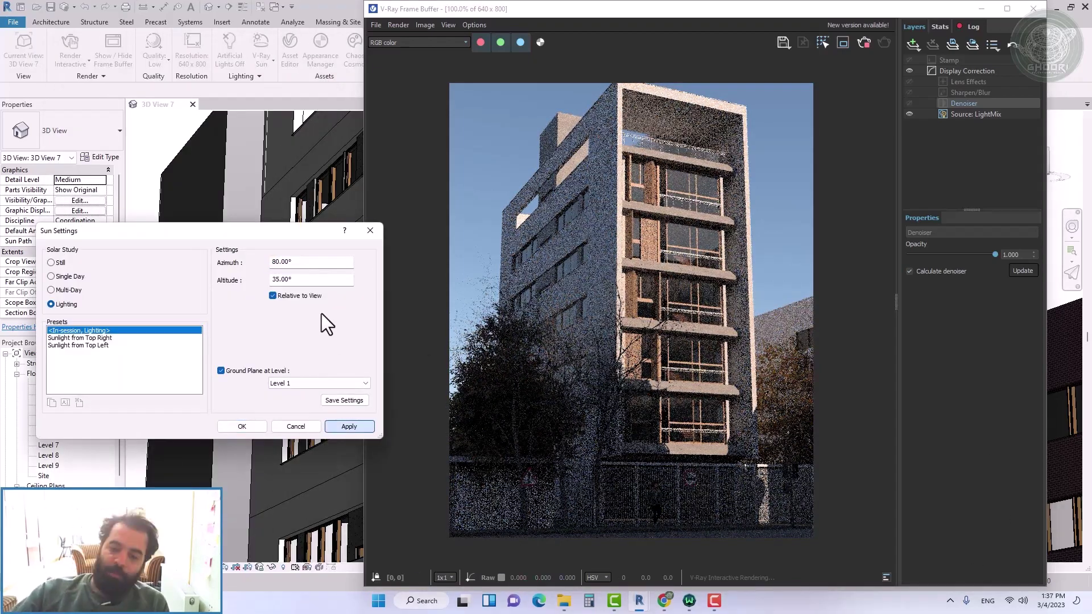
{"action": "key", "text": "Return"}
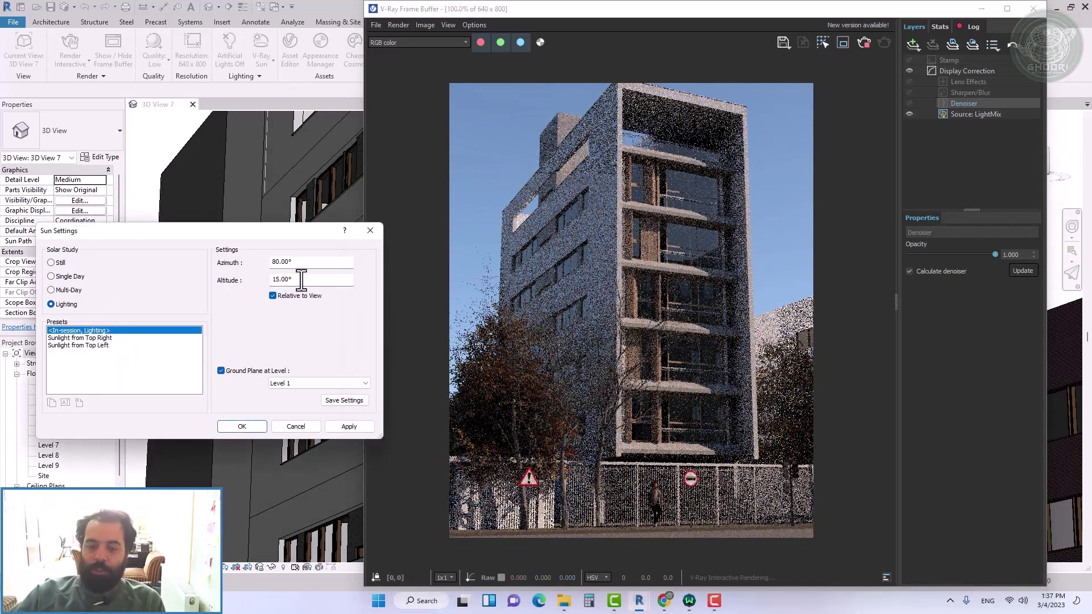
Set the sun azimuth to 190°, preview the render with the Denoiser layer on, and close the Sun Settings.
{"action": "double_click", "coordinate": [307, 261]}
{"action": "type", "text": "190"}
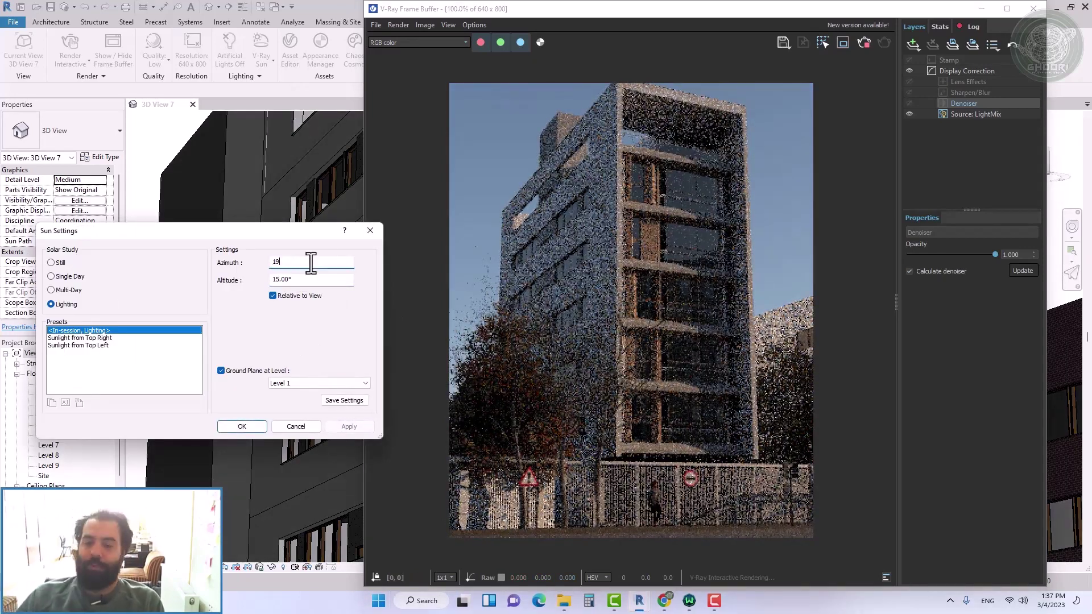
{"action": "key", "text": "Return"}
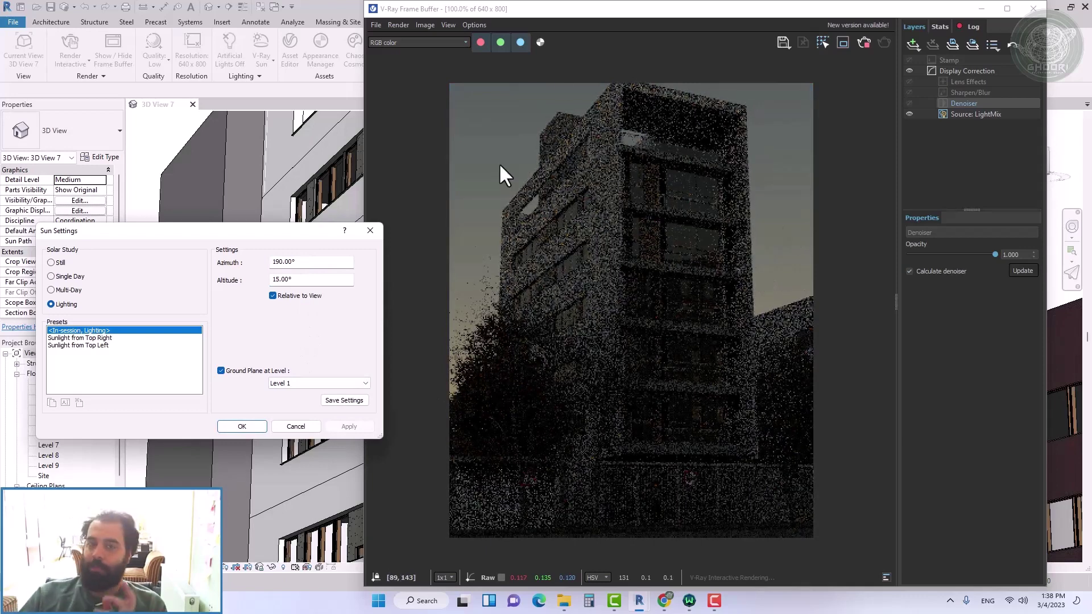
{"action": "left_click", "coordinate": [909, 103]}
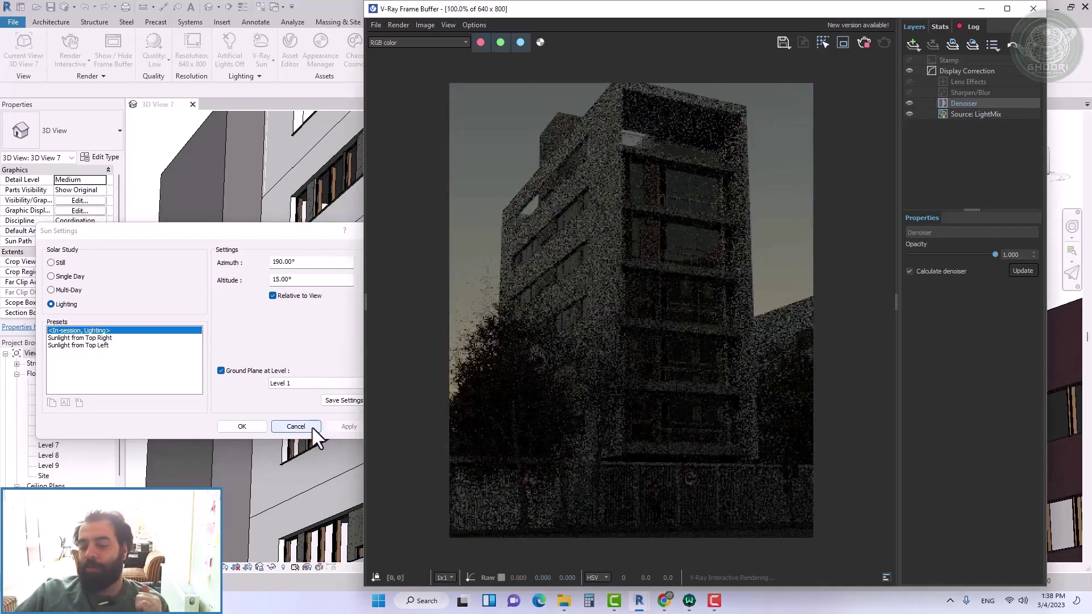
{"action": "left_click", "coordinate": [295, 427]}
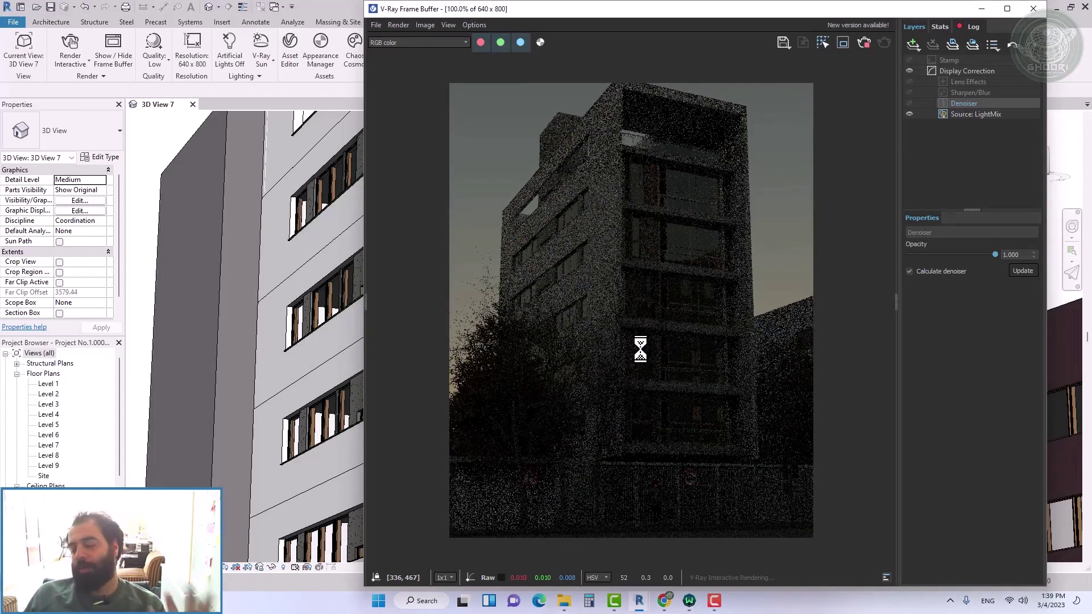
Set the LightMix multipliers of V-Ray Sun and Environment to 2 each and inspect the facade in the render.
{"action": "left_click", "coordinate": [966, 114]}
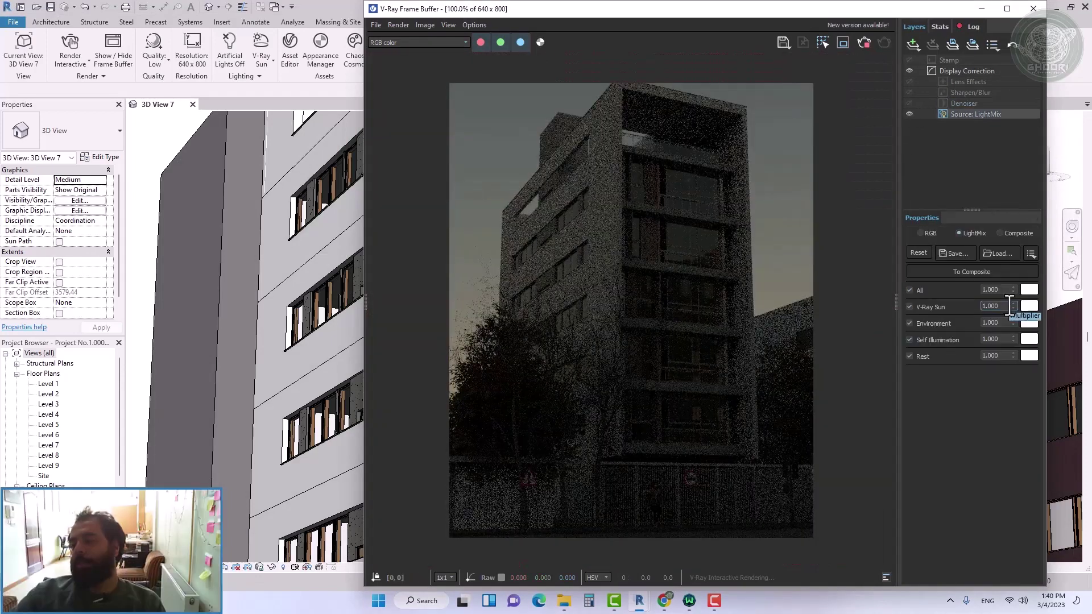
{"action": "type", "text": "2"}
{"action": "key", "text": "Return"}
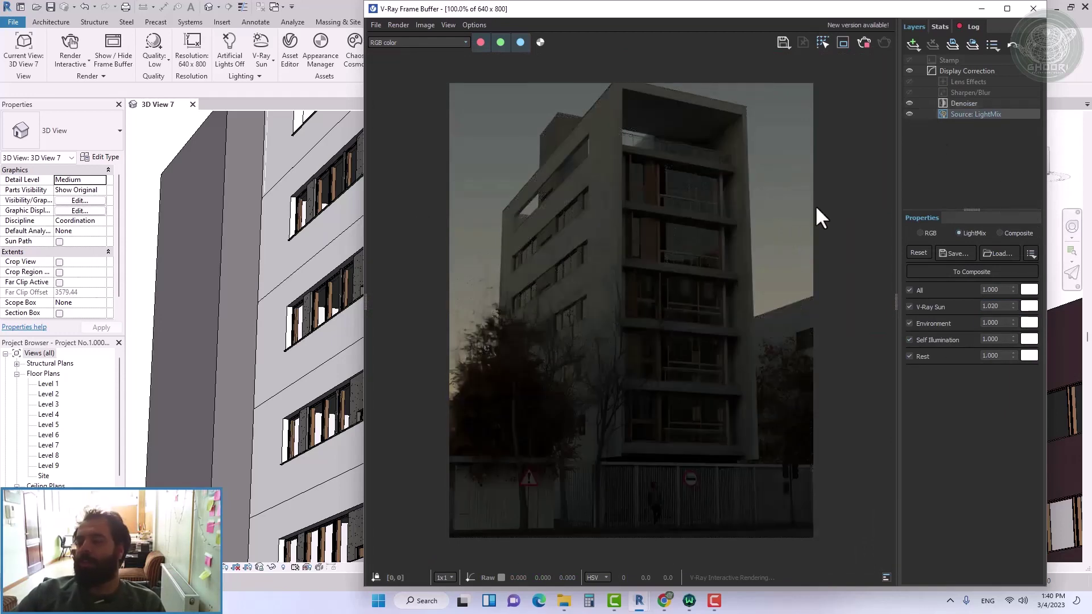
{"action": "double_click", "coordinate": [998, 323]}
{"action": "type", "text": "2"}
{"action": "key", "text": "Return"}
{"action": "scroll", "coordinate": [686, 289], "scroll_direction": "up", "scroll_amount": 2}
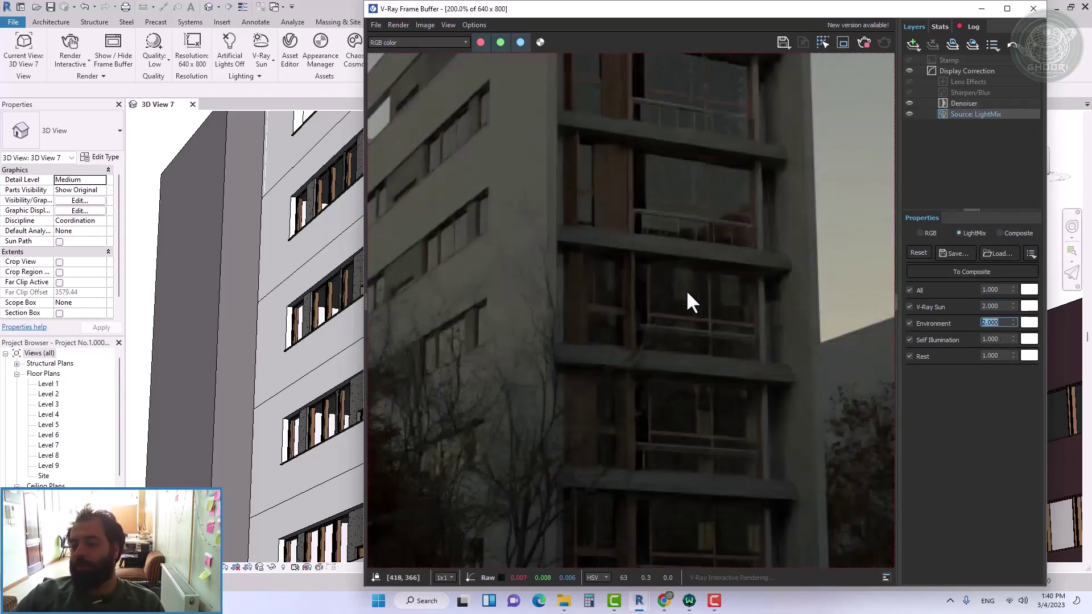
{"action": "scroll", "coordinate": [687, 281], "scroll_direction": "down", "scroll_amount": 2}
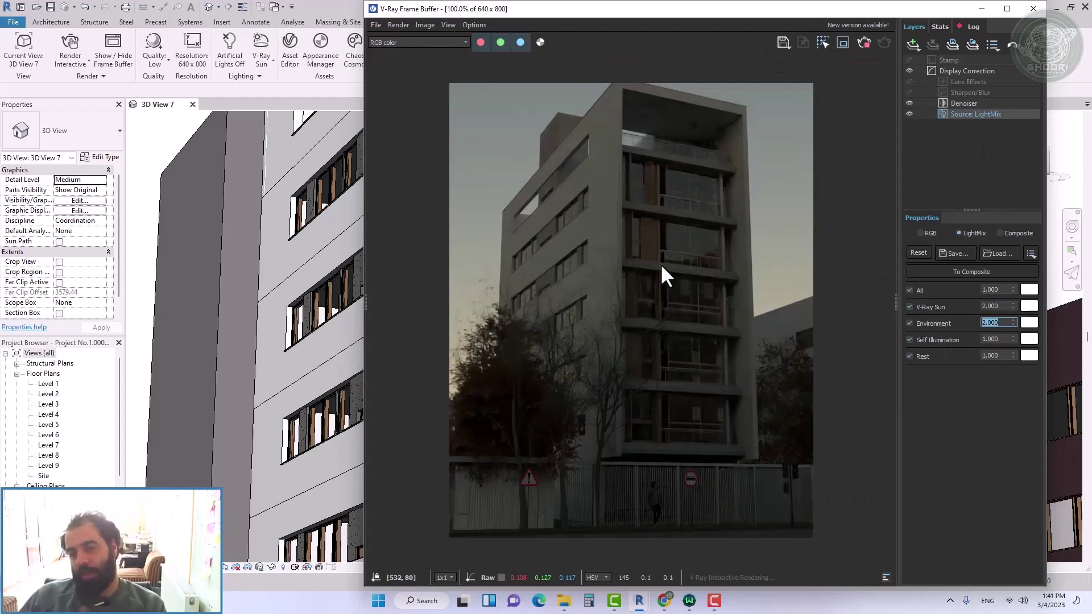